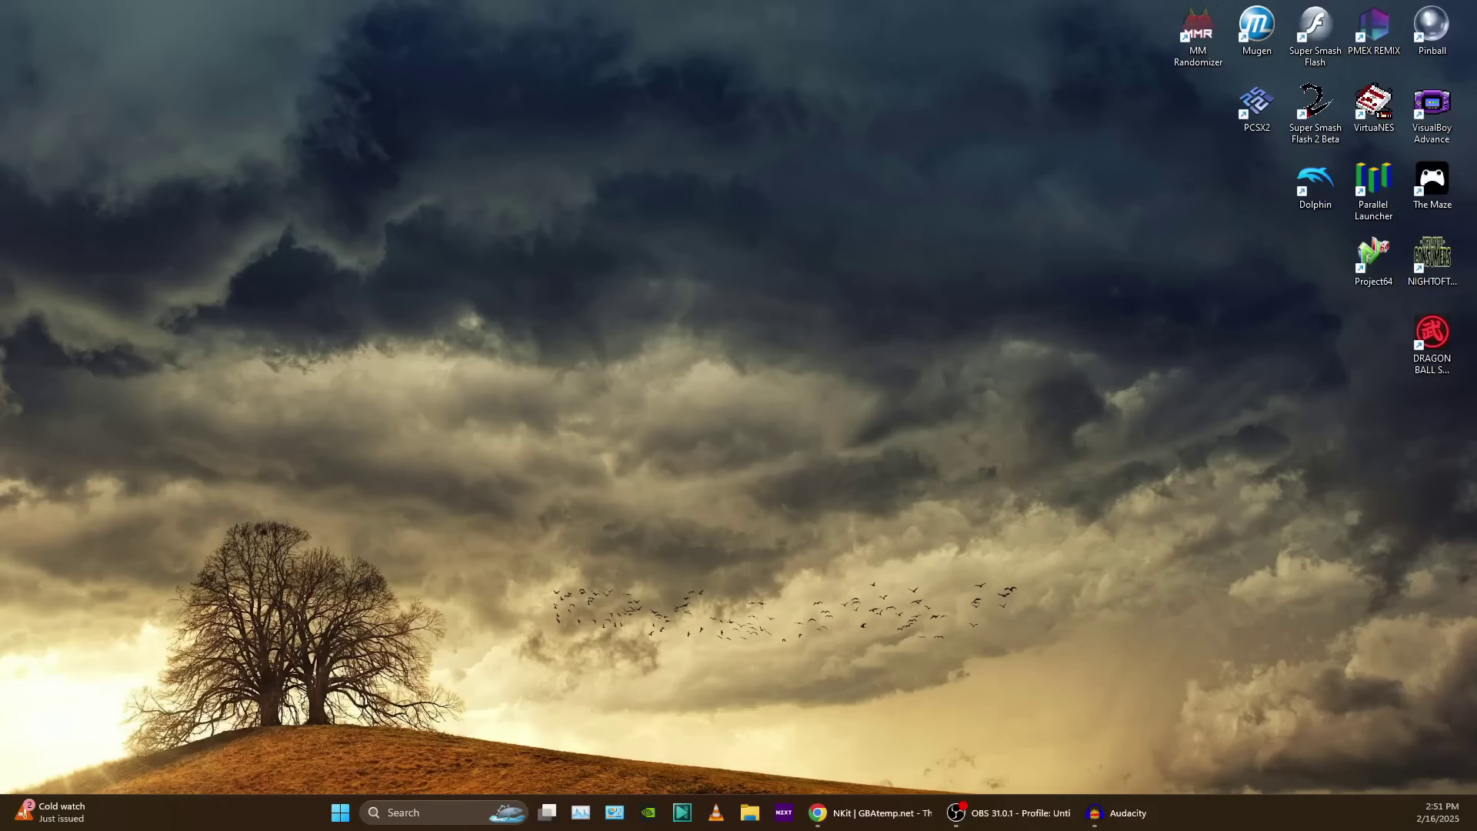
Step: Place Luigi's Mansion (USA).nkit on the desktop and clear the selection
drag(270, 501, 626, 307)
click(611, 423)
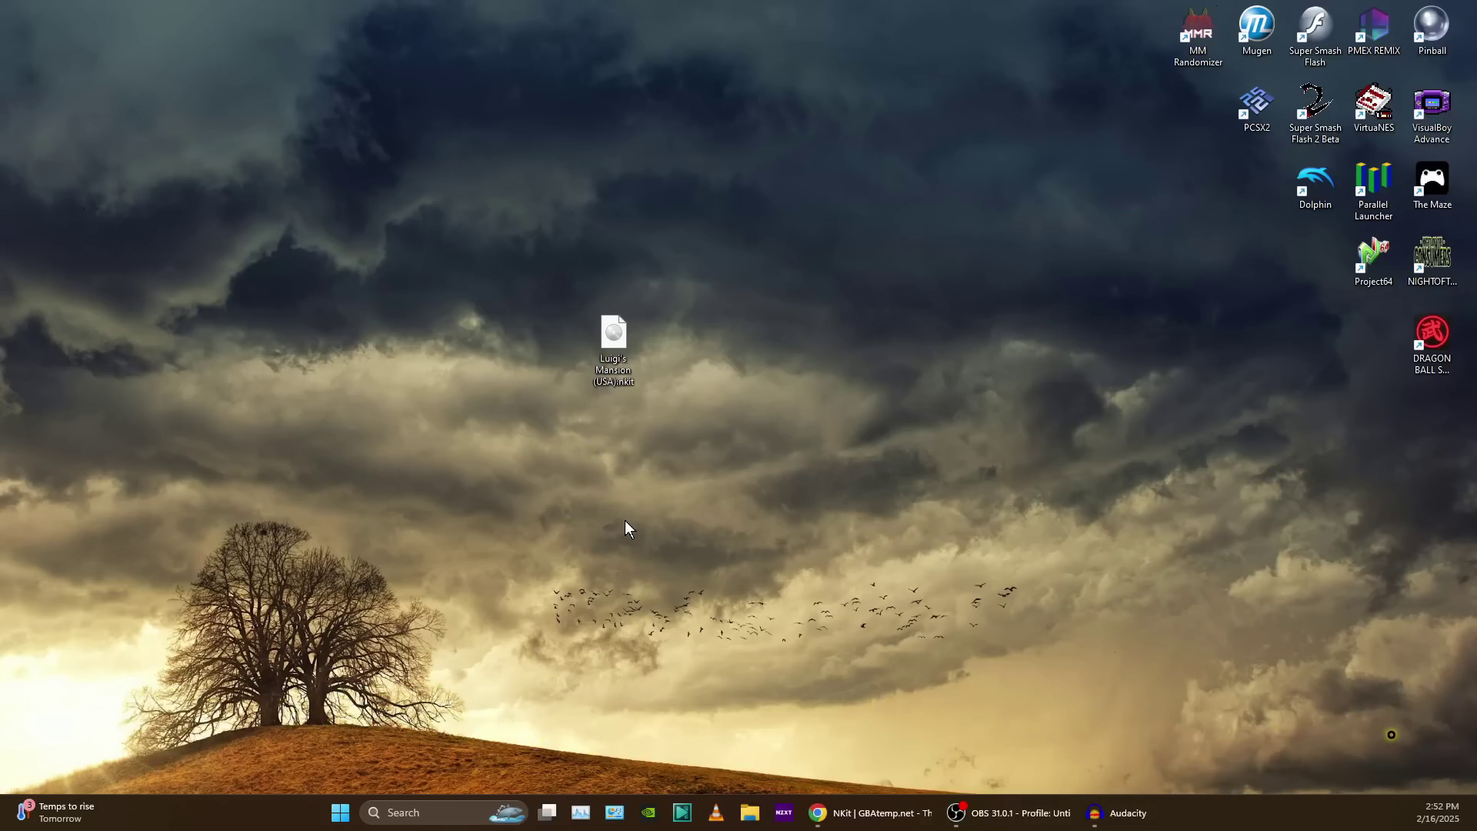
Step: Put the downloaded NKit v1.4 archive from Chrome beside the Luigi's Mansion file on the desktop
click(616, 377)
key(alt+Tab)
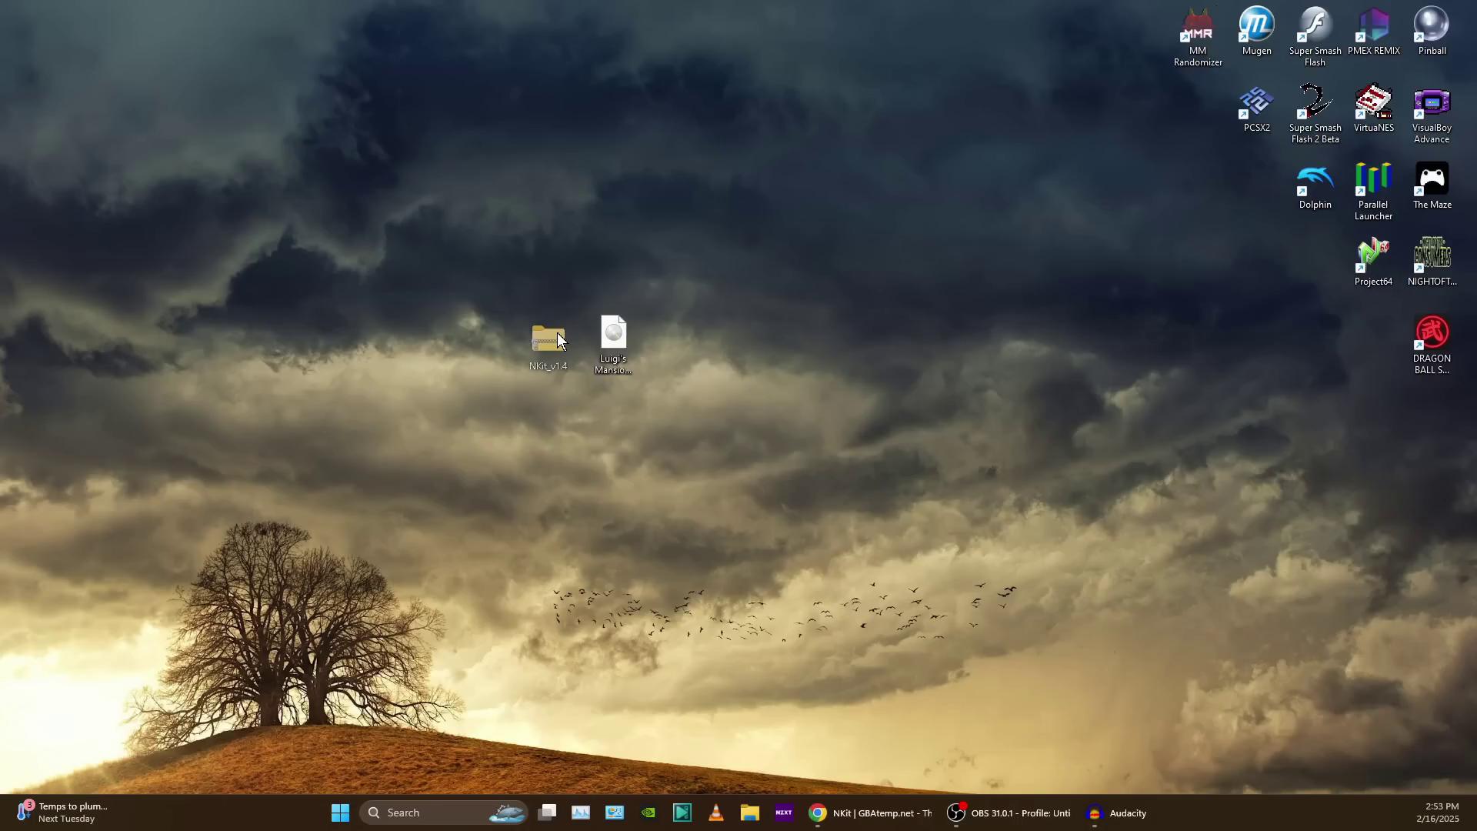
drag(558, 339, 559, 341)
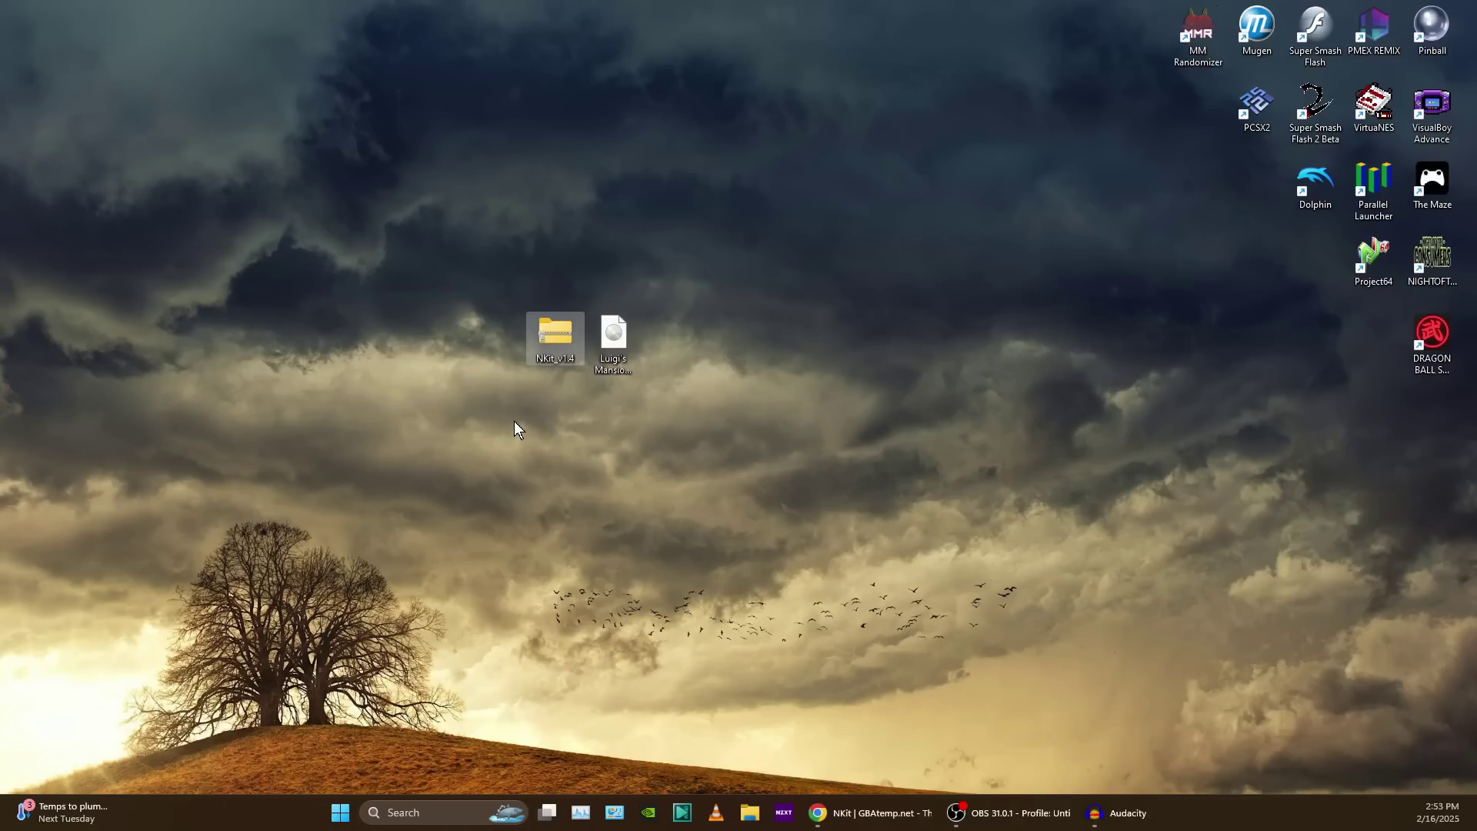
Step: Create a desktop folder named NKit_v1.4 and bring up the NKit archive's contents
right_click(466, 402)
click(721, 540)
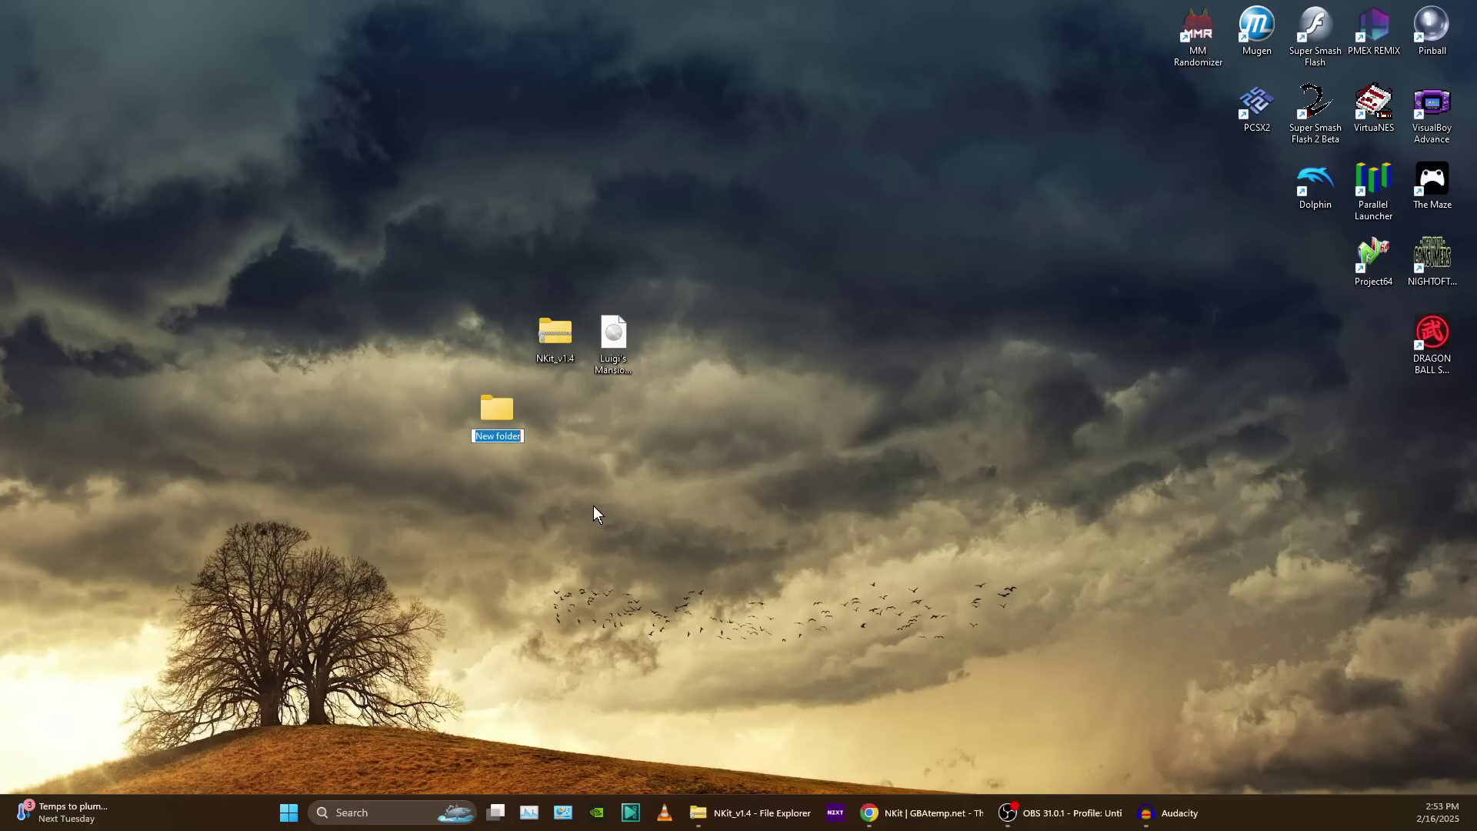
text(NKit_v1.4)
key(Return)
key(alt+Tab)
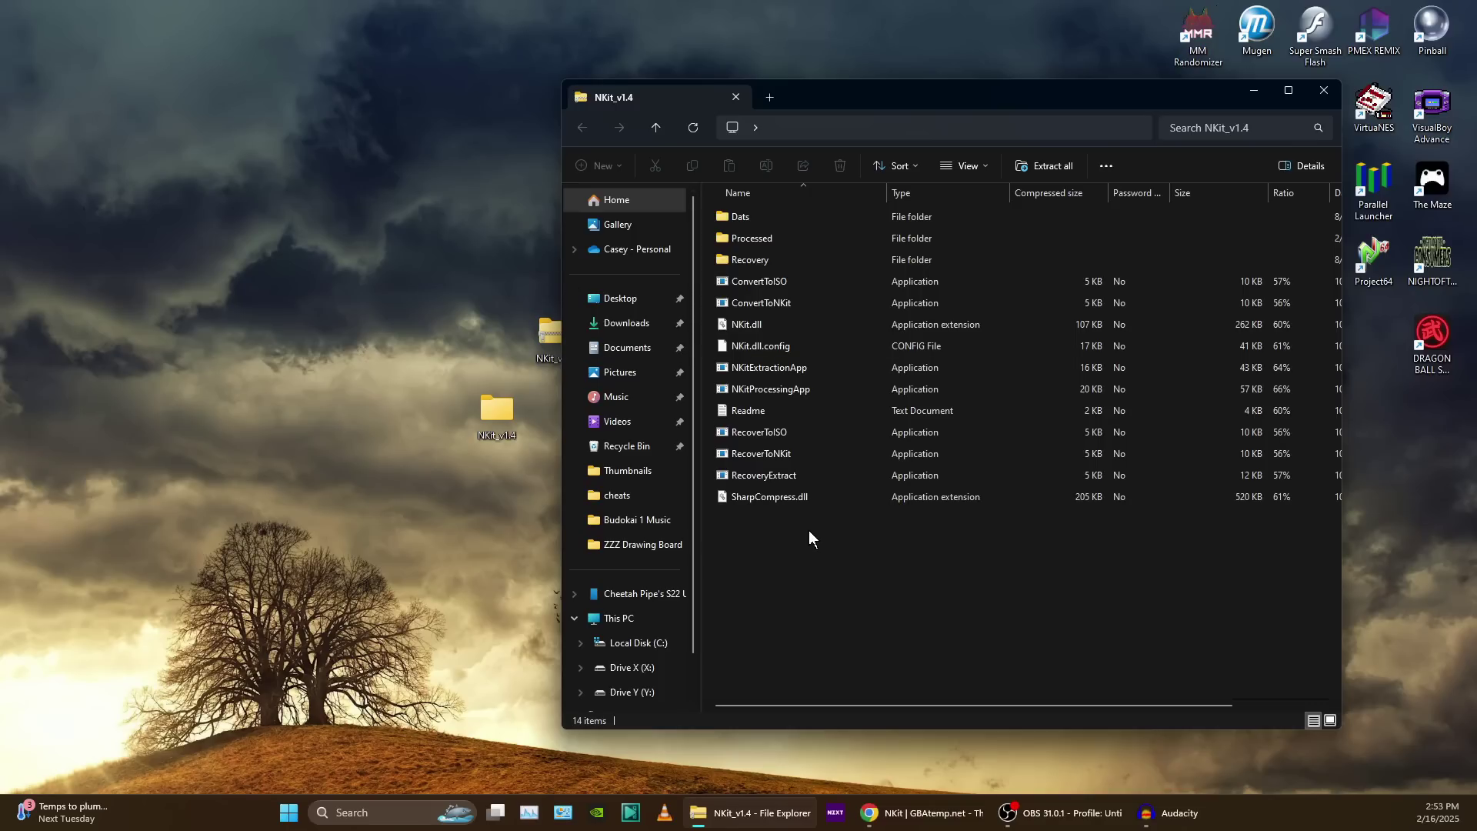
Step: Extract all 14 NKit files into NKit_v1.4 and delete the NKit zip
drag(797, 533, 496, 422)
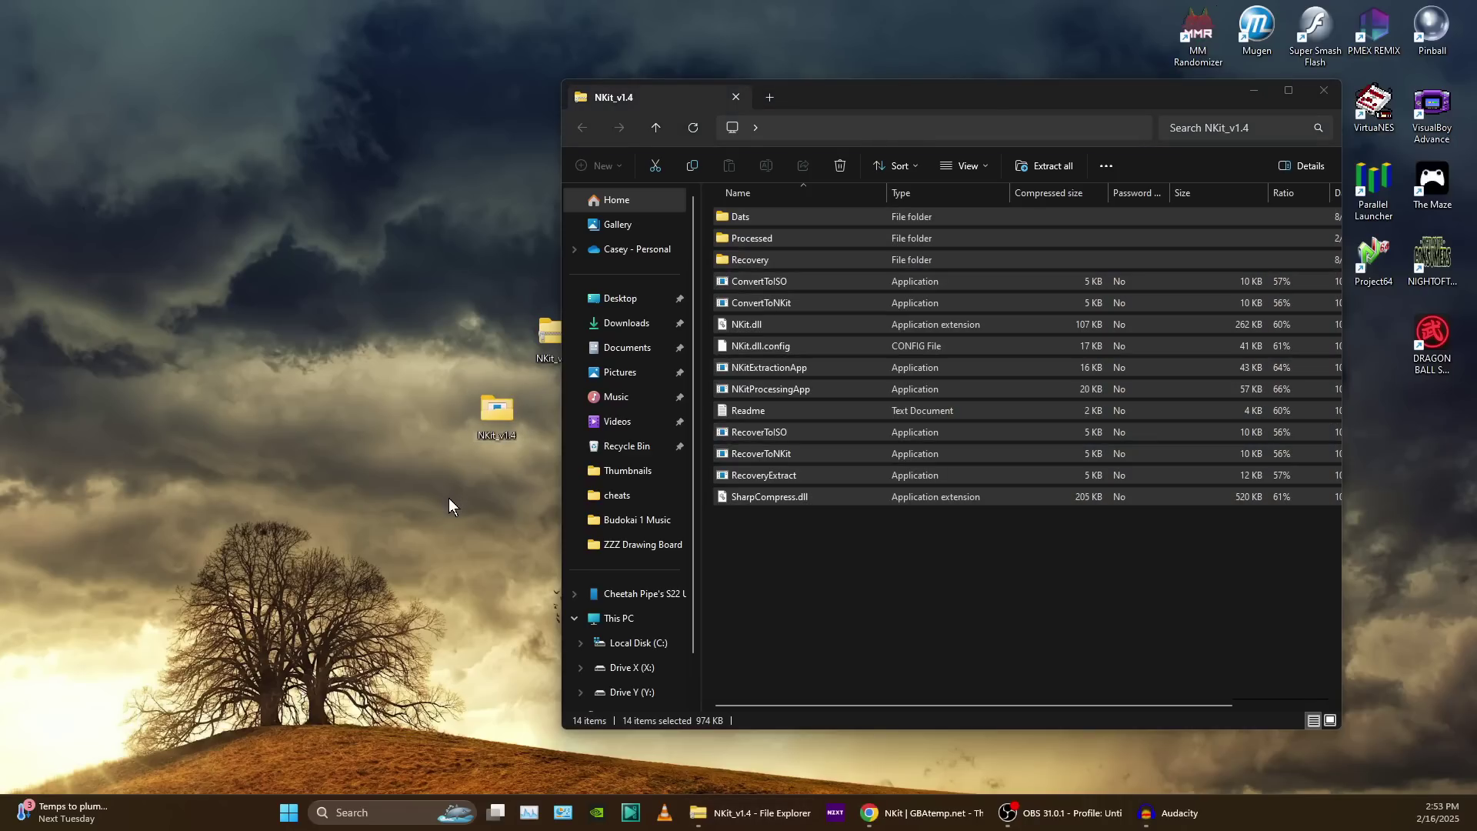
click(786, 547)
key(ctrl+w)
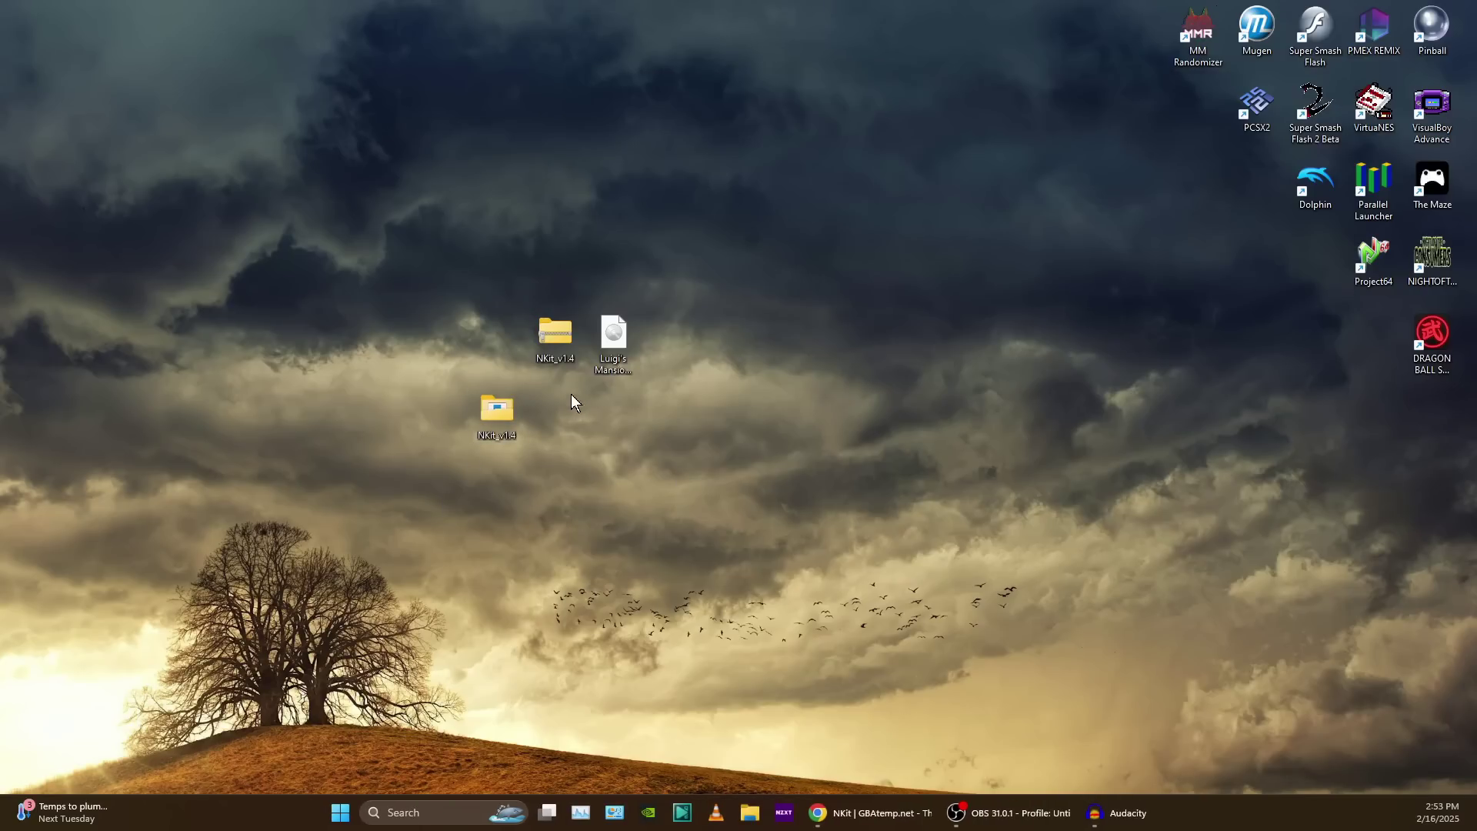
right_click(557, 324)
click(700, 336)
drag(504, 420, 565, 354)
Step: Open NKit_v1.4 and drop Luigi's Mansion (USA).nkit onto RecoverToISO
double_click(554, 336)
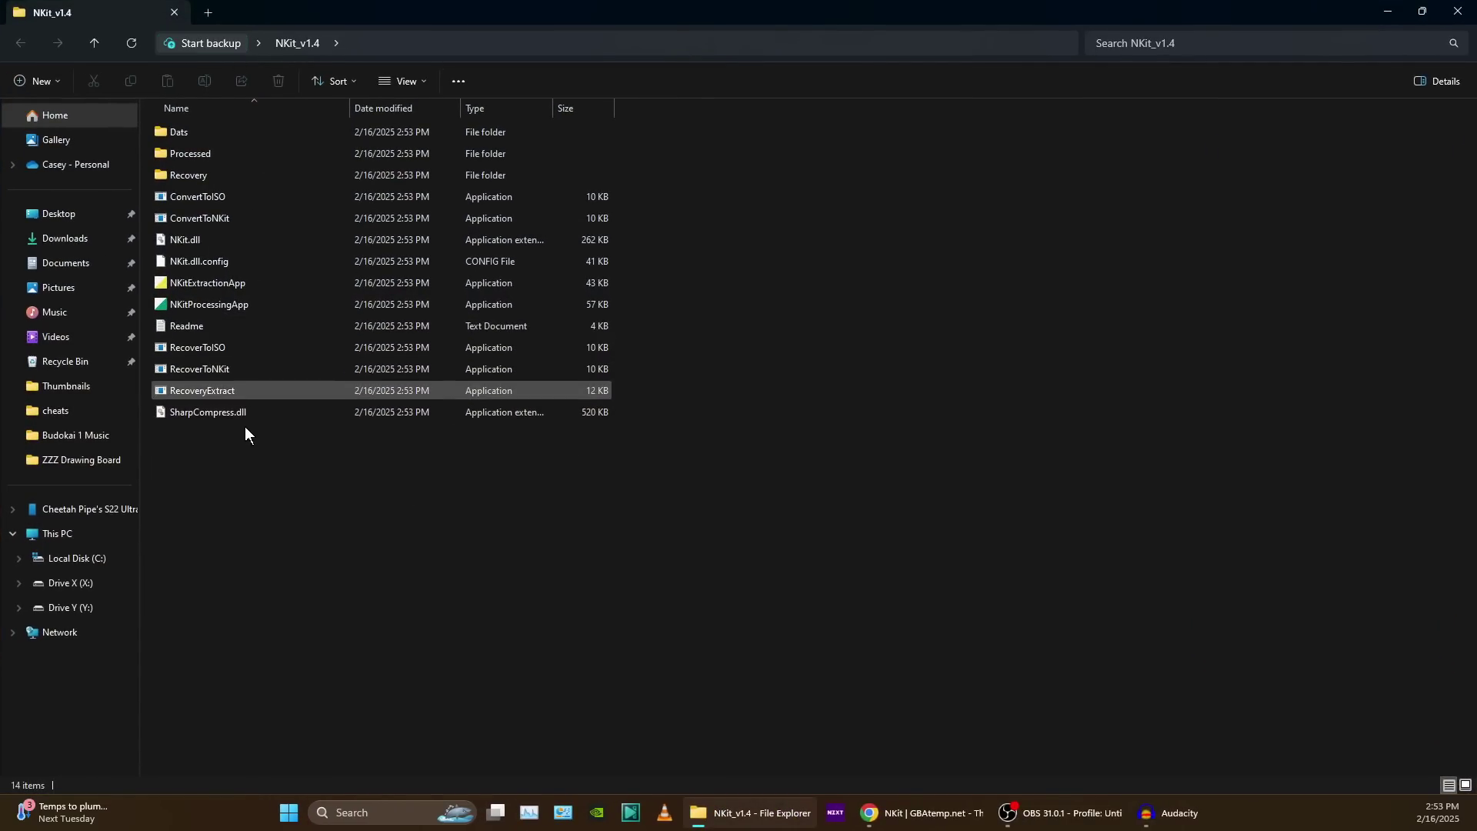
key(super+Down)
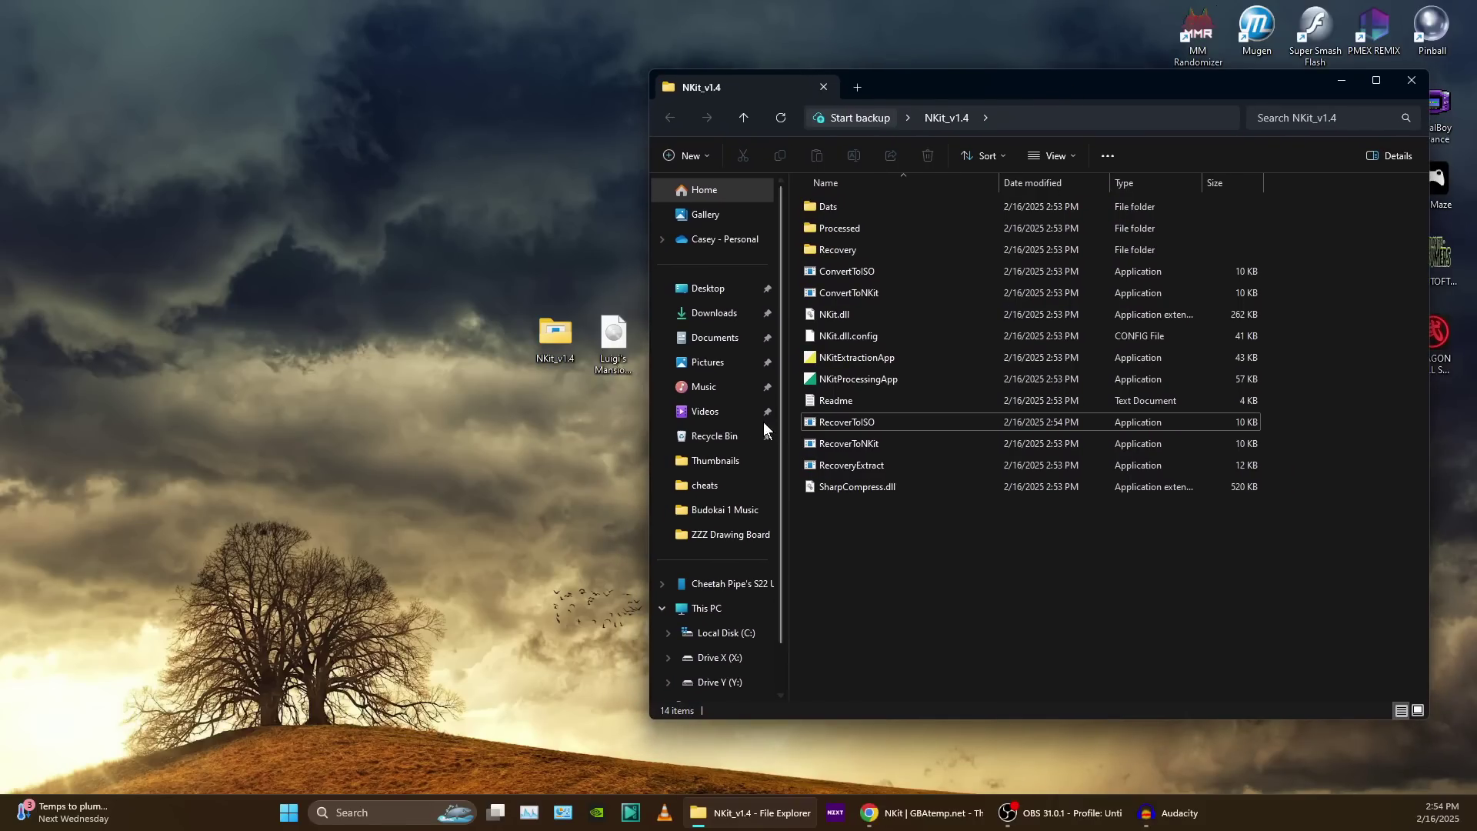
click(602, 444)
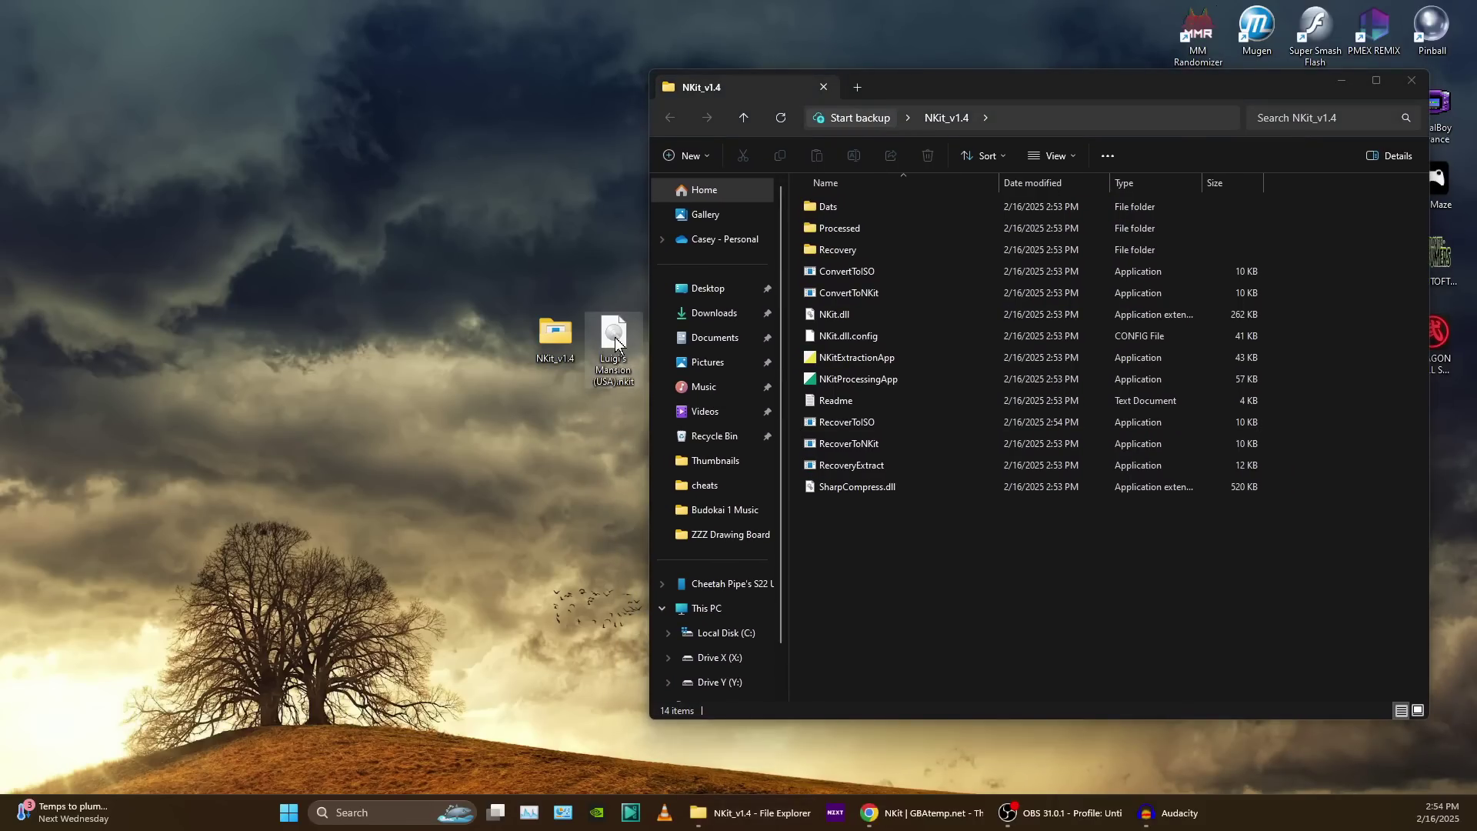
drag(622, 339, 566, 413)
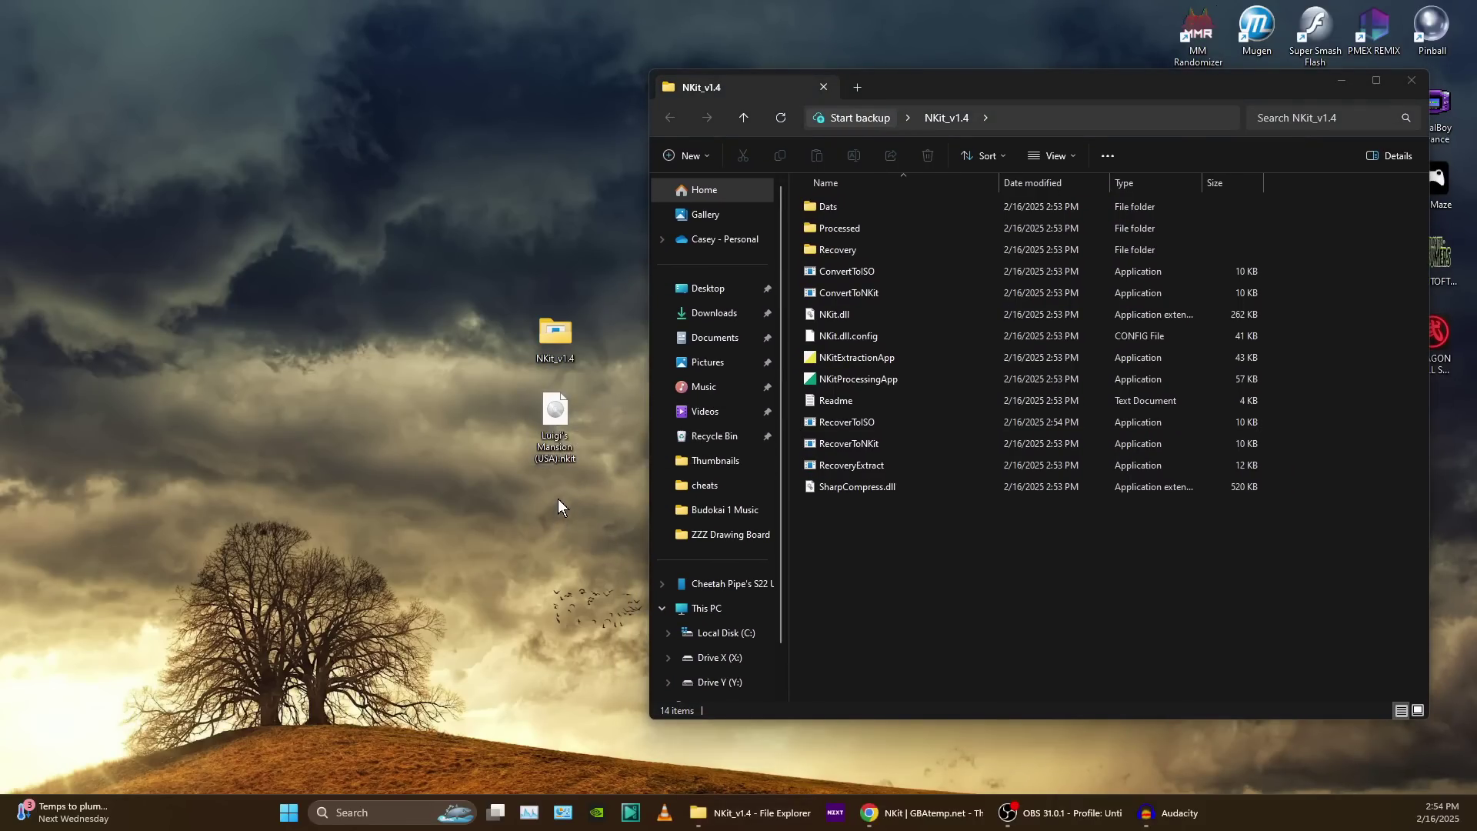
drag(543, 423, 834, 419)
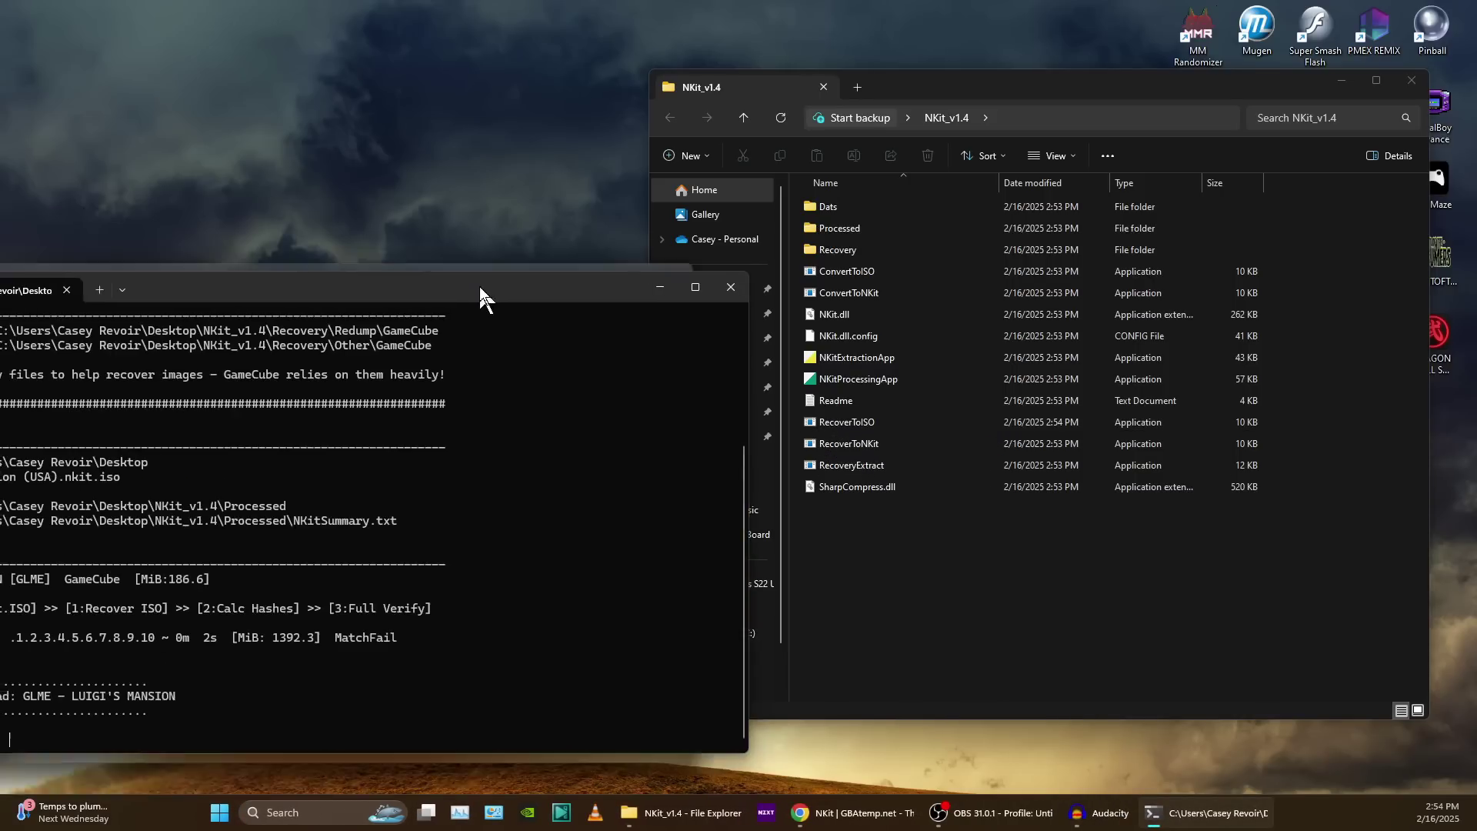
Step: Let RecoverToISO finish with its failed CRC verification, then close the console
drag(479, 286, 741, 142)
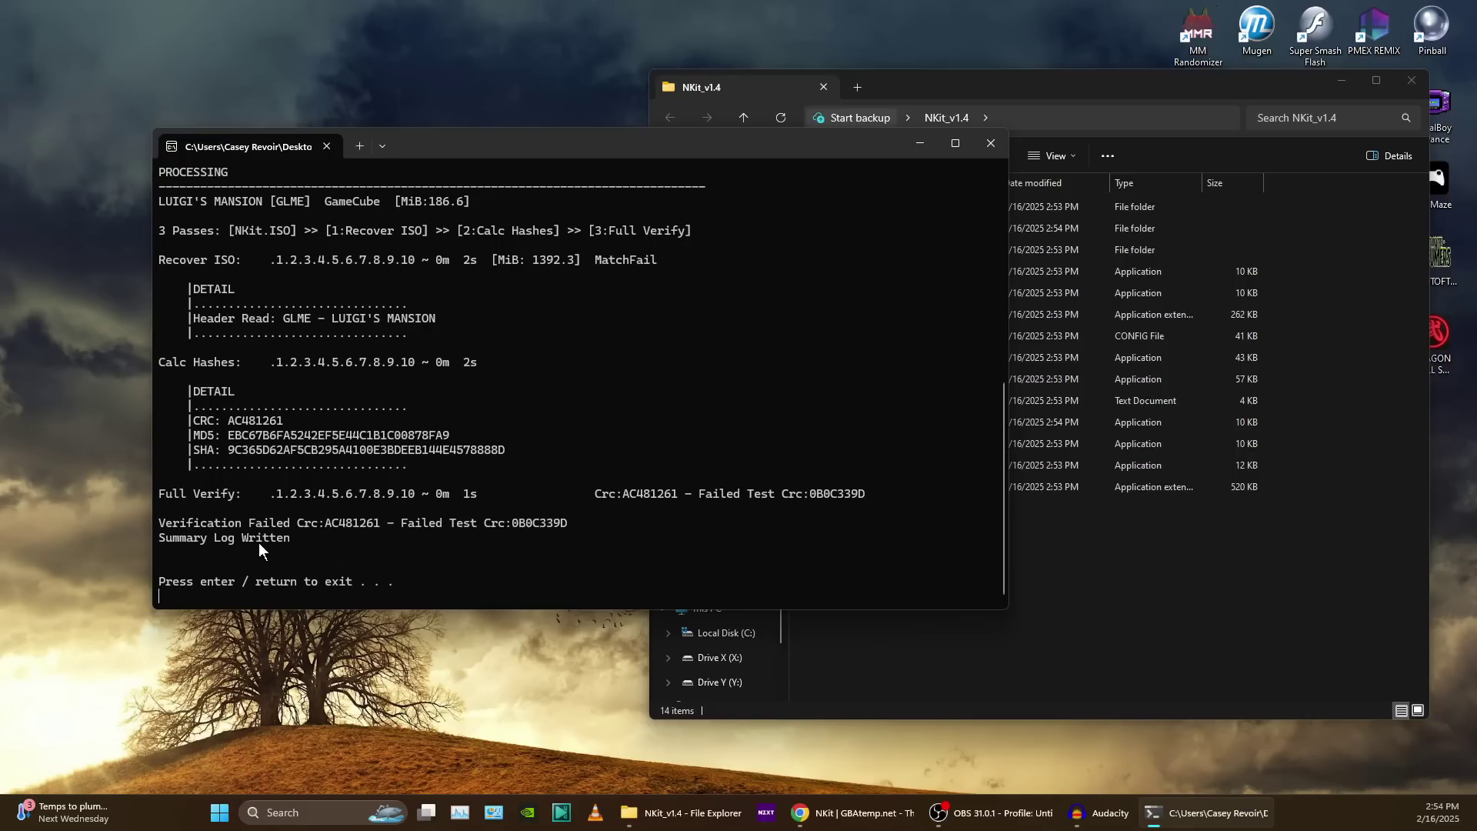
key(Return)
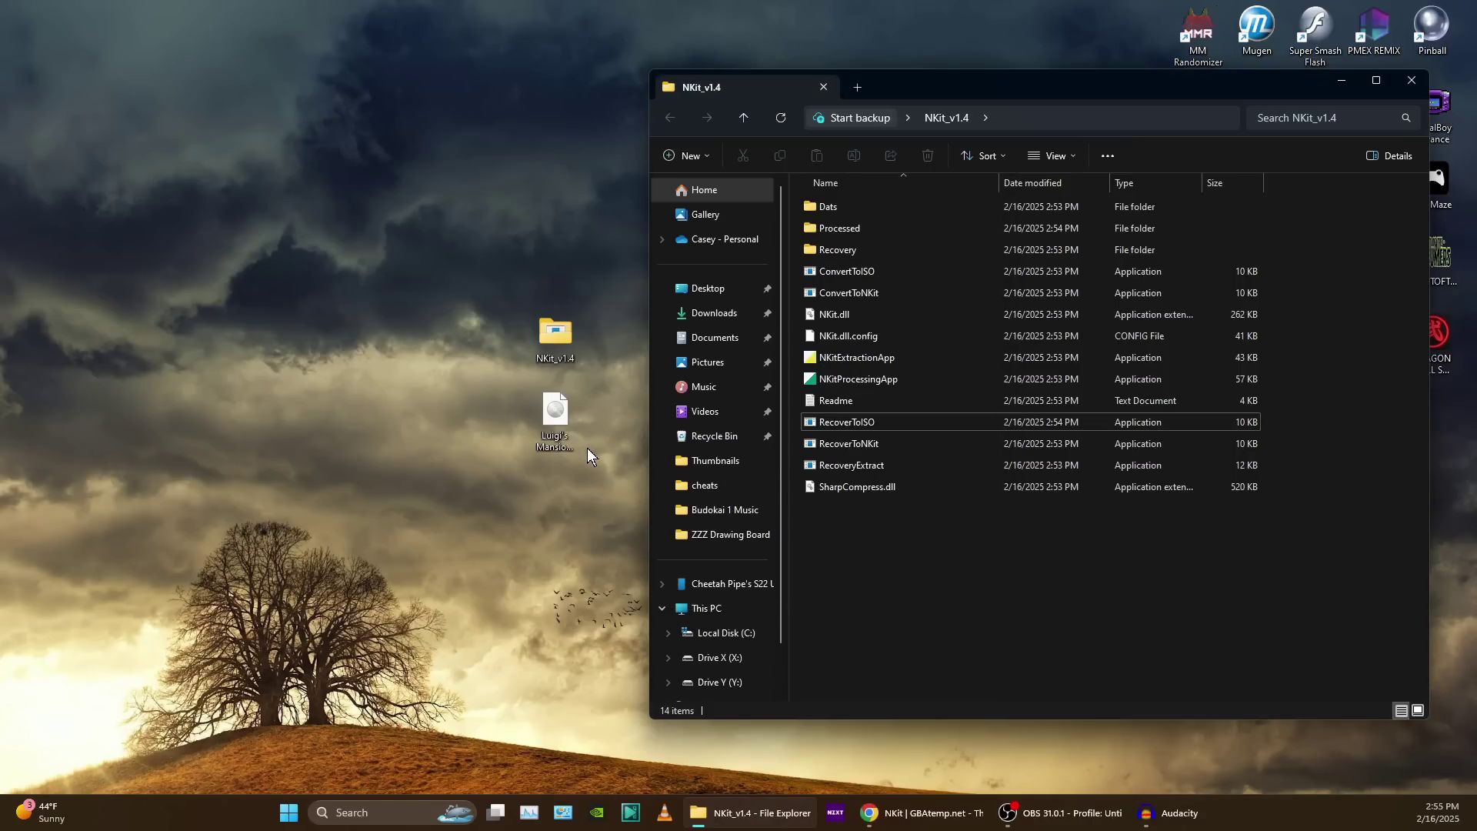
Step: Convert the .nkit with ConvertToISO into a verified ISO in Processed\GameCube_MatchFail, then close the console
click(548, 416)
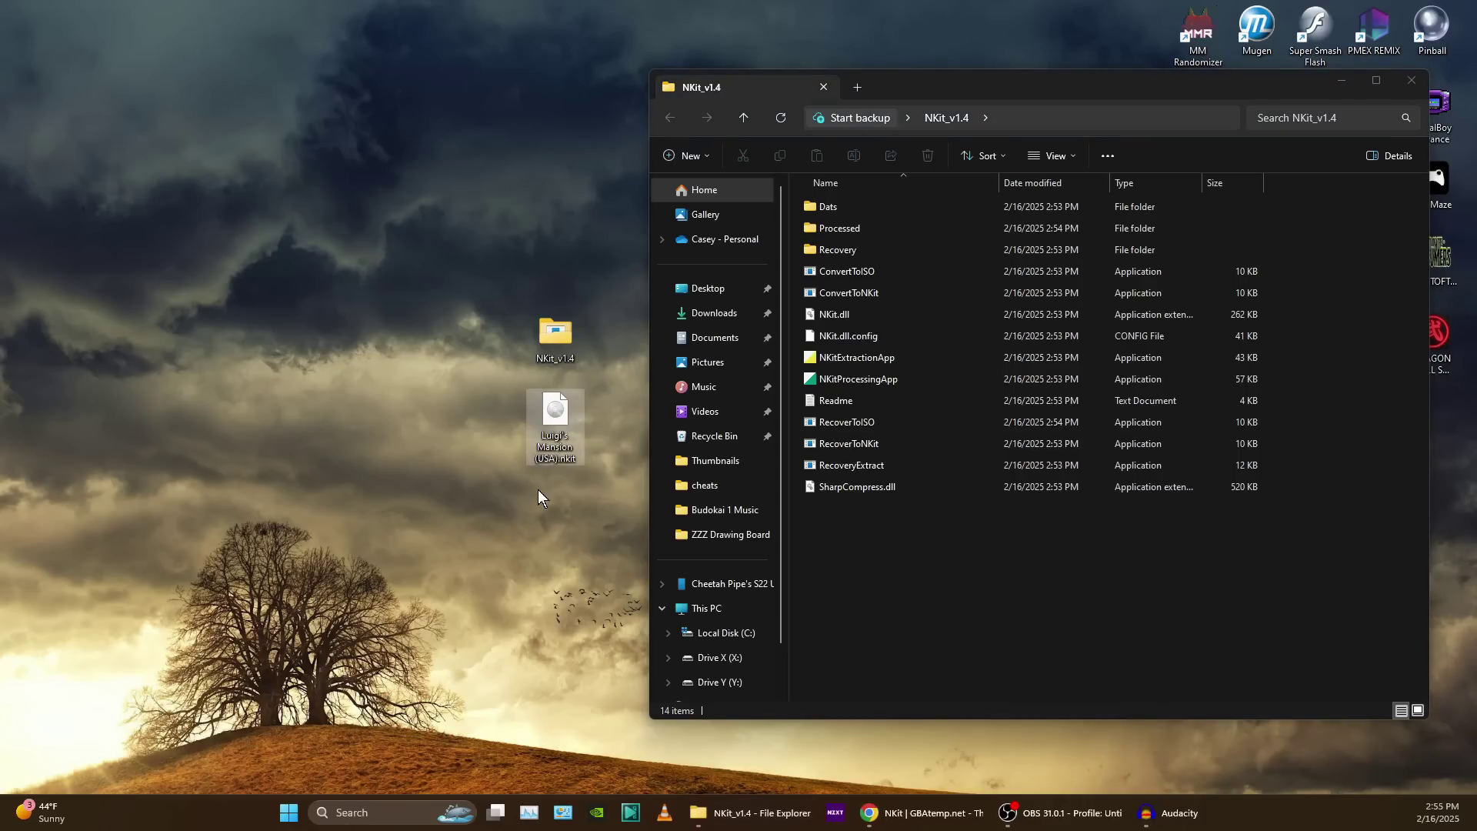
drag(548, 416, 865, 273)
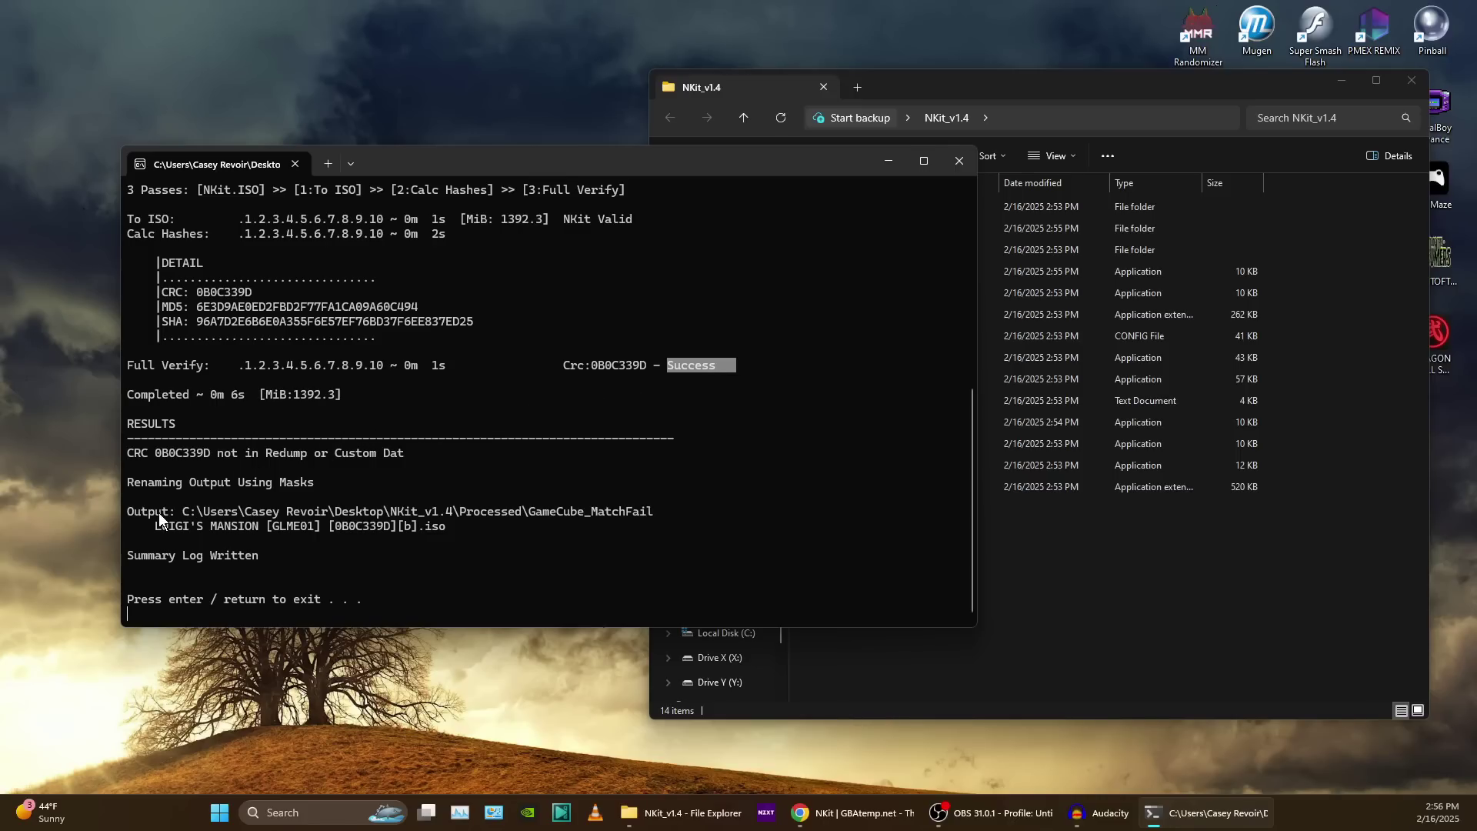
drag(184, 509, 464, 527)
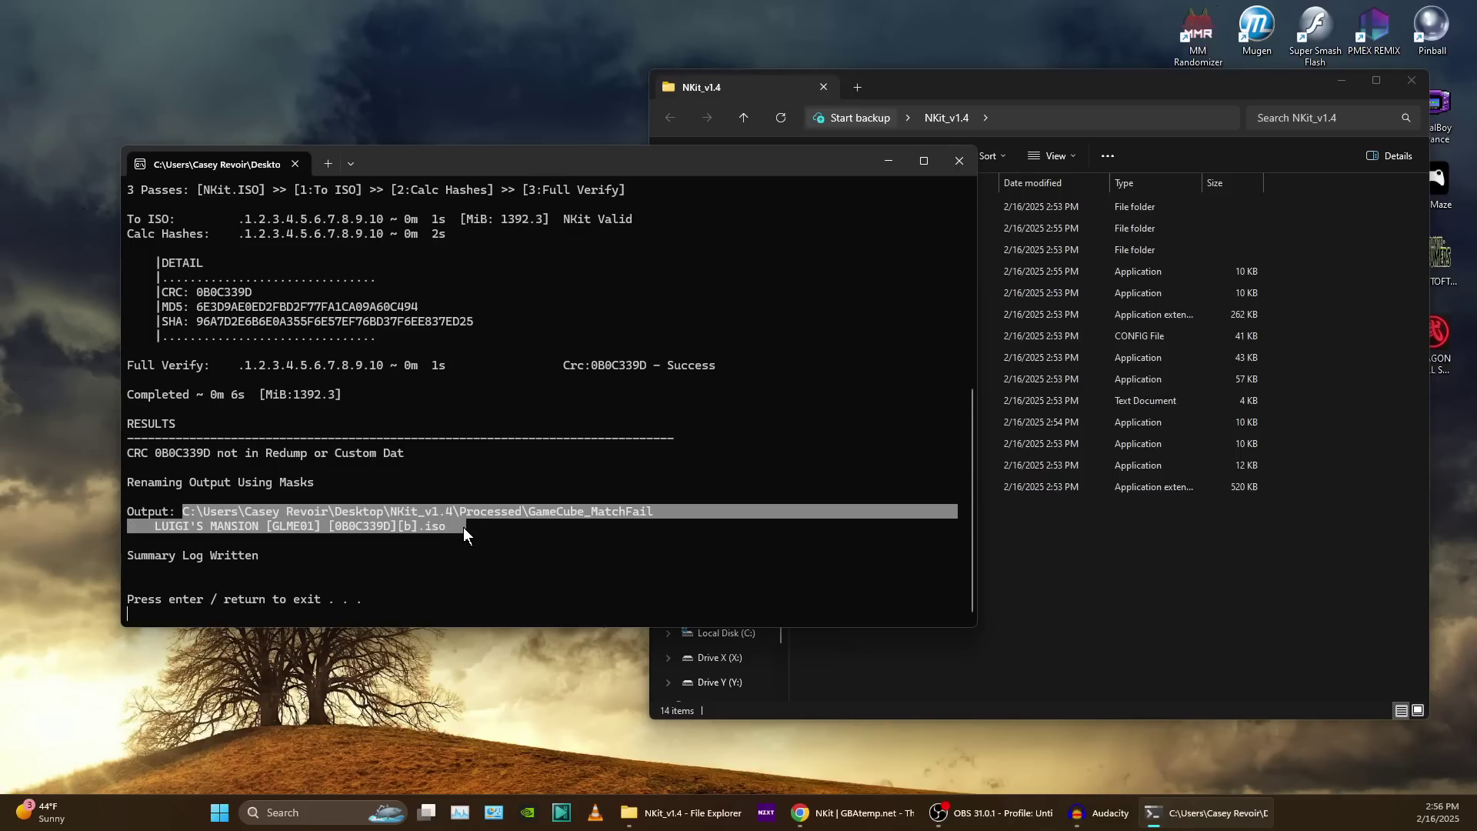
key(Return)
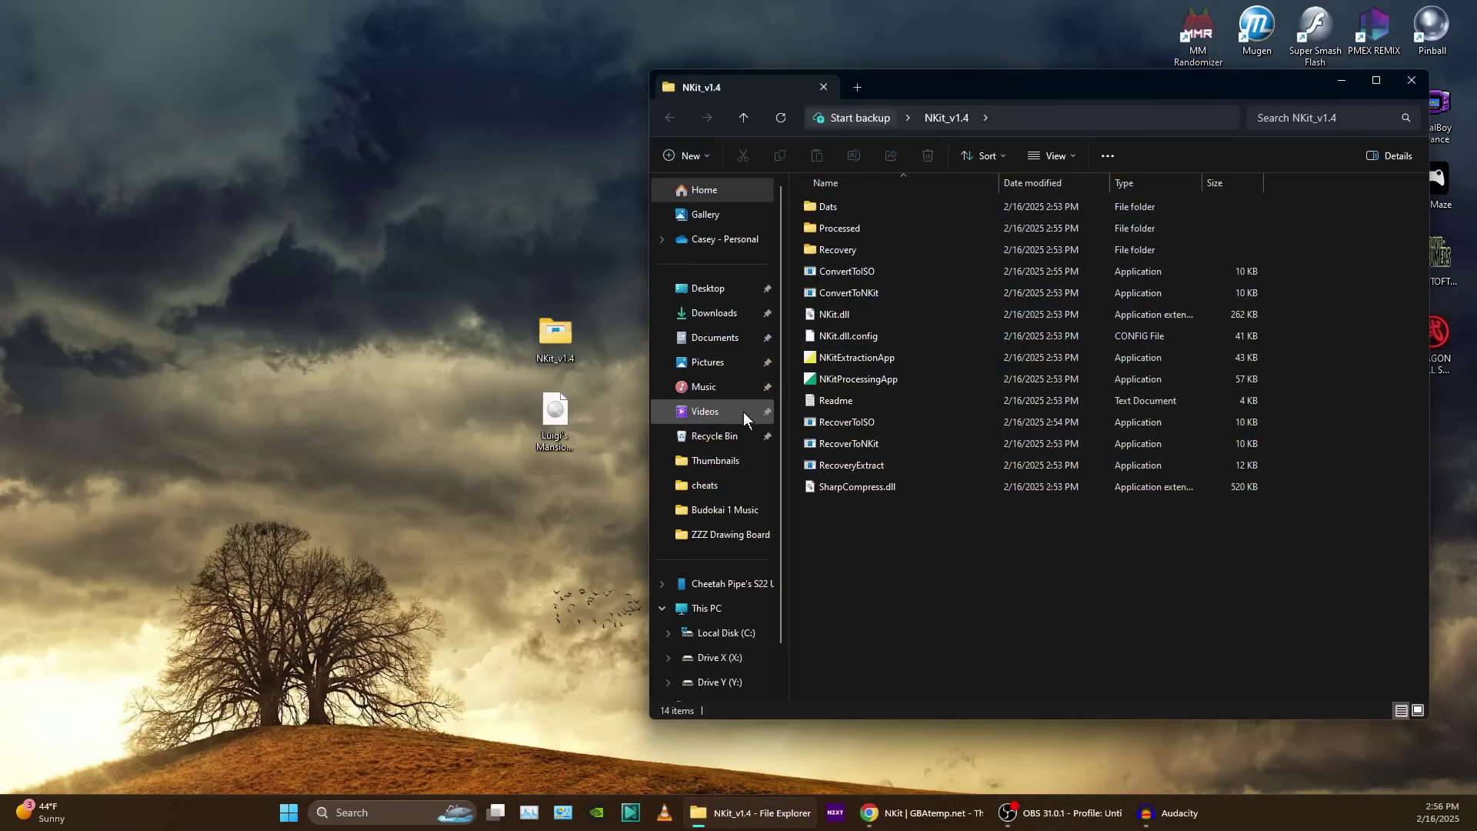
Step: Move the LUIGI'S MANSION ISO from Processed\GameCube_MatchFail onto the desktop and close the folder
double_click(866, 229)
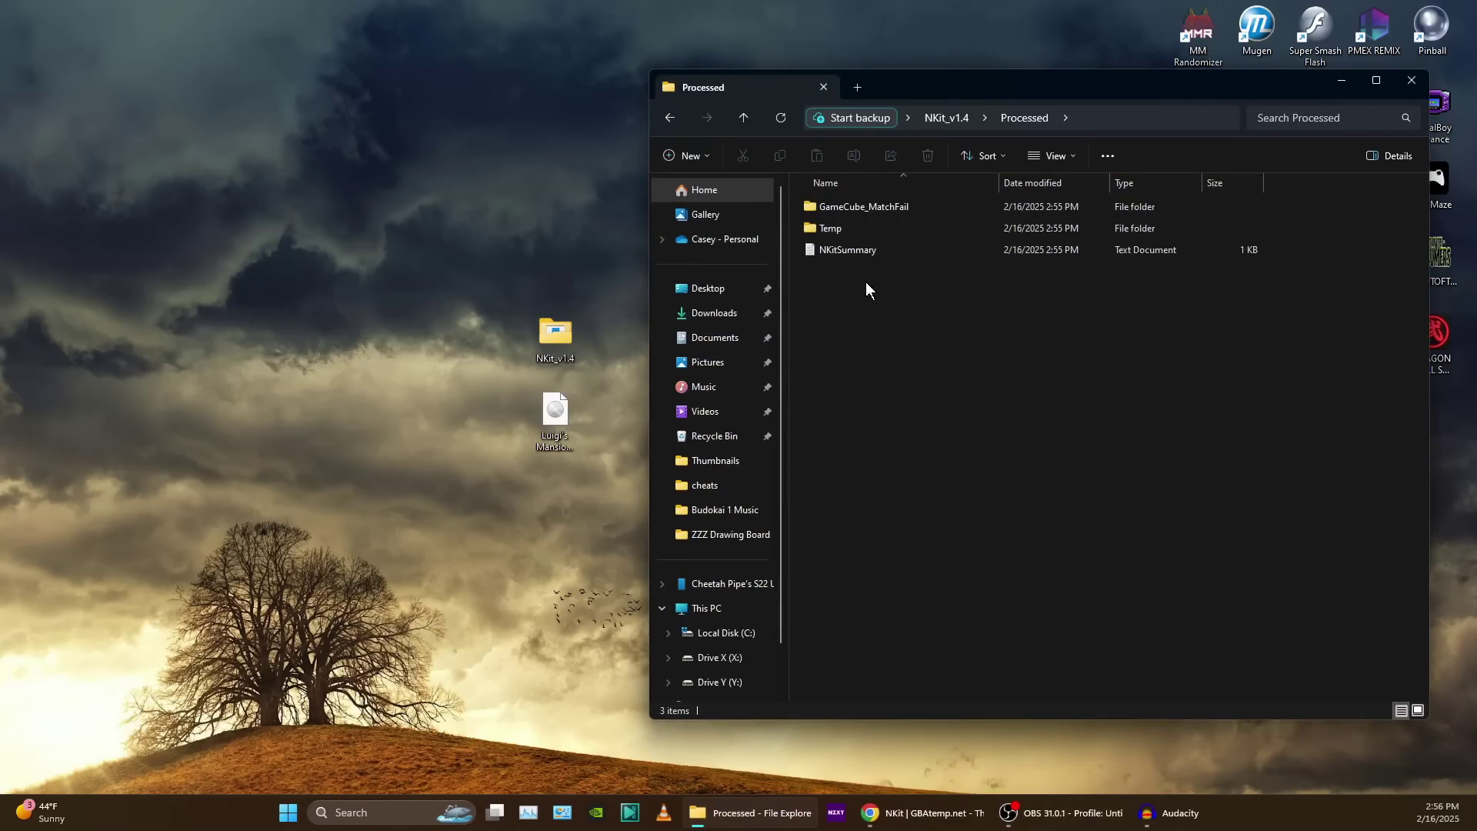
double_click(900, 206)
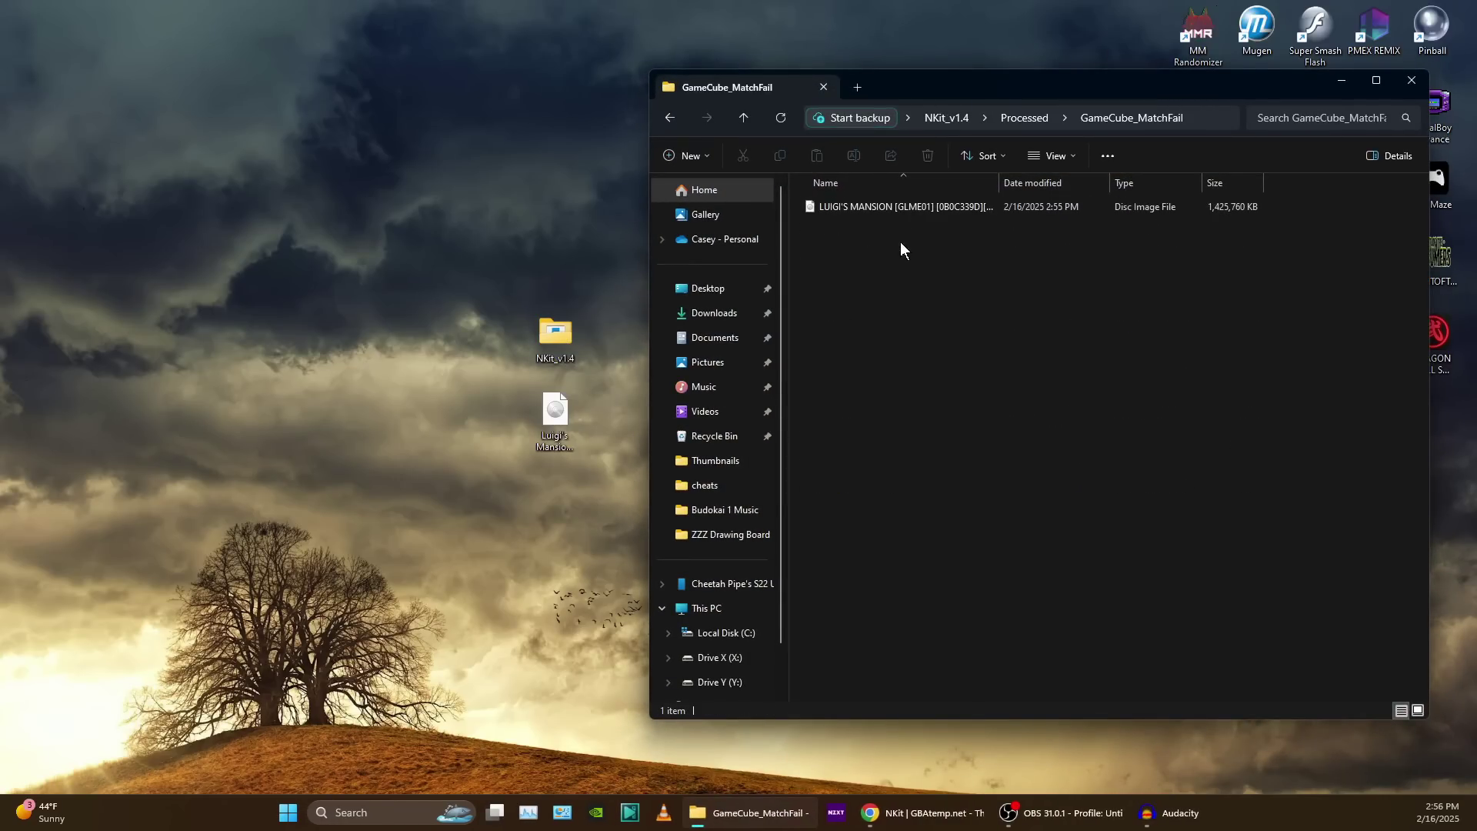
drag(870, 210, 308, 339)
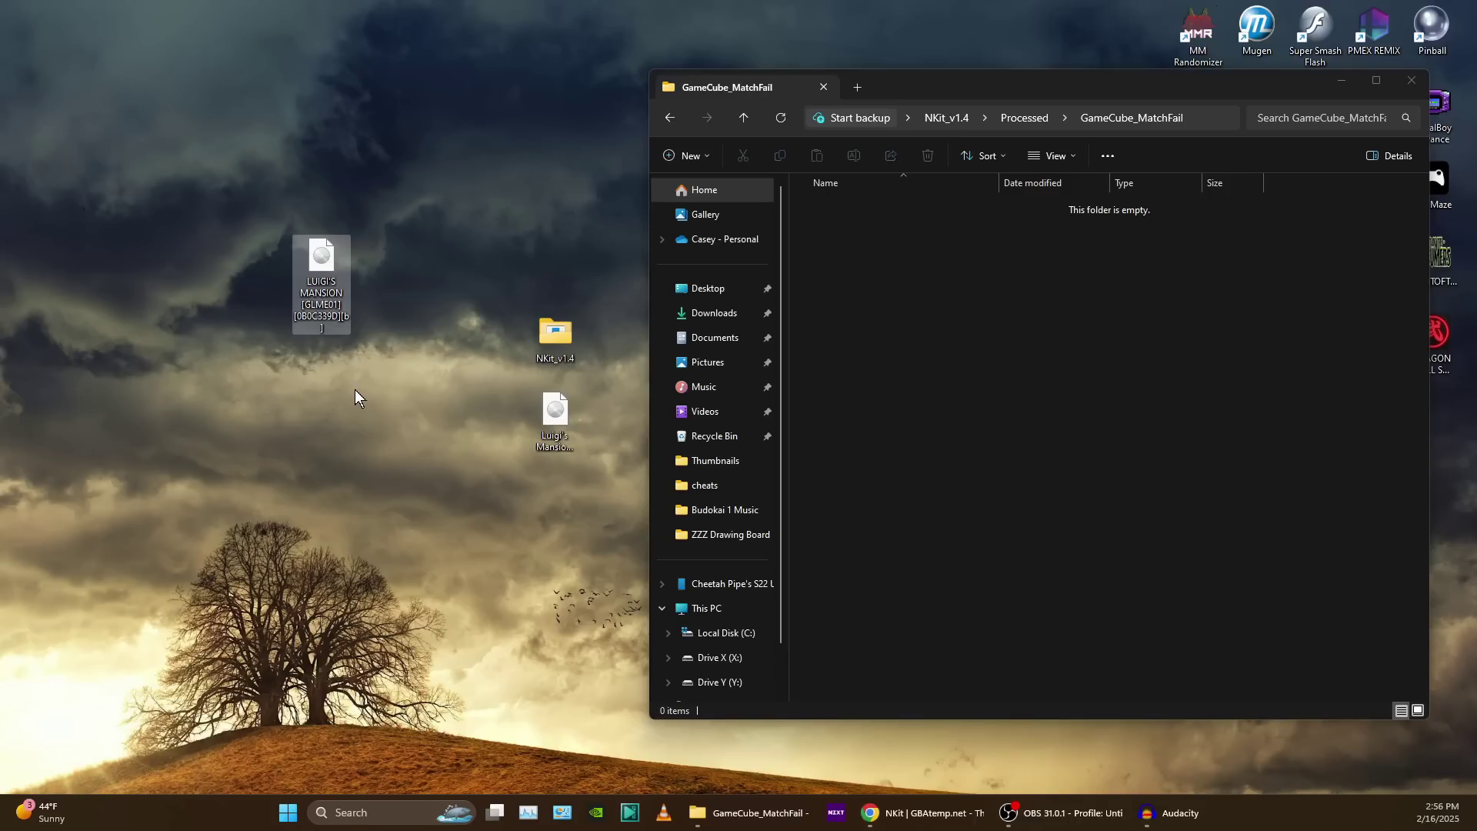
click(670, 117)
click(670, 118)
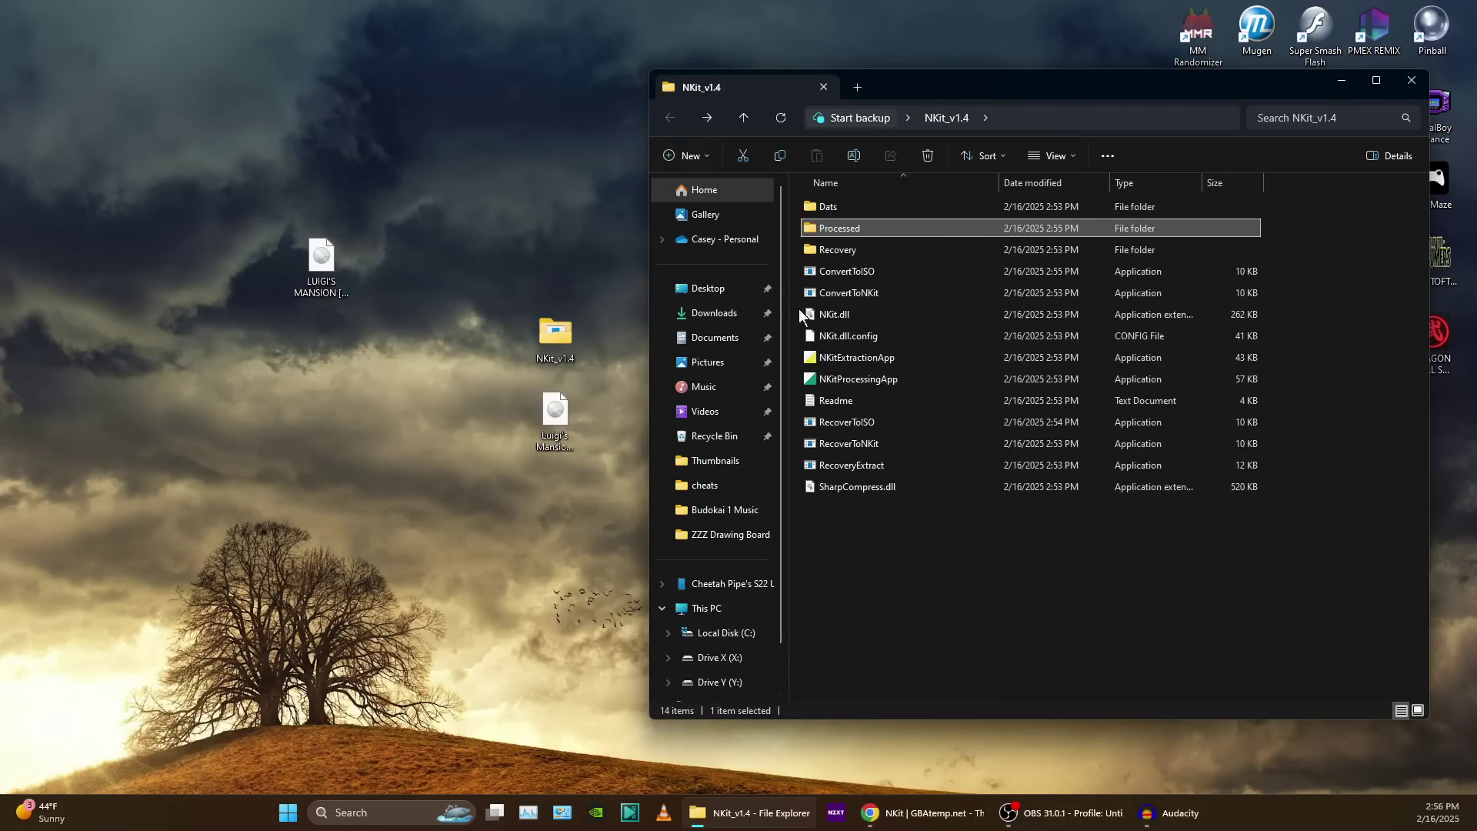
click(926, 544)
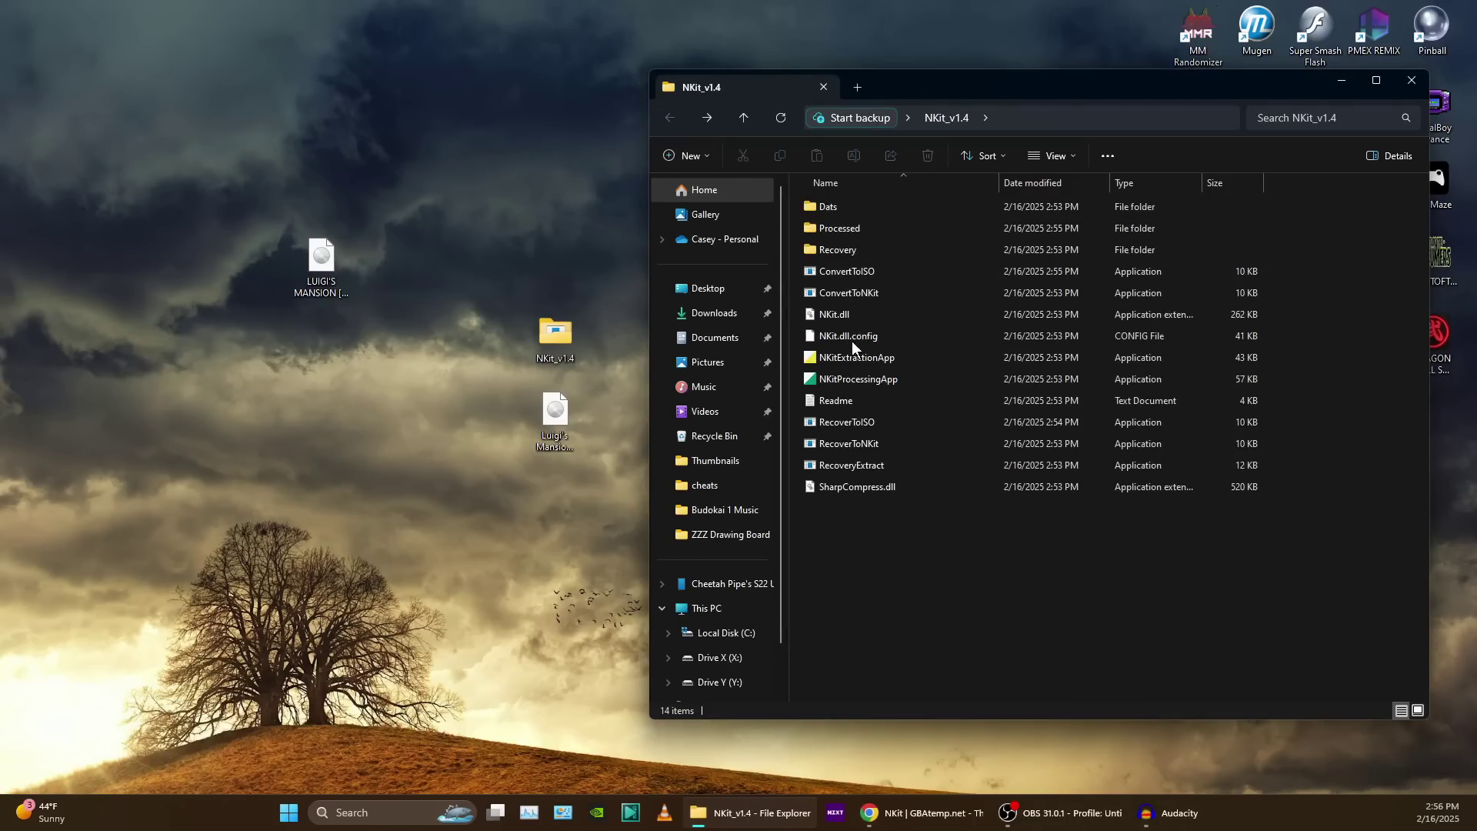
double_click(841, 229)
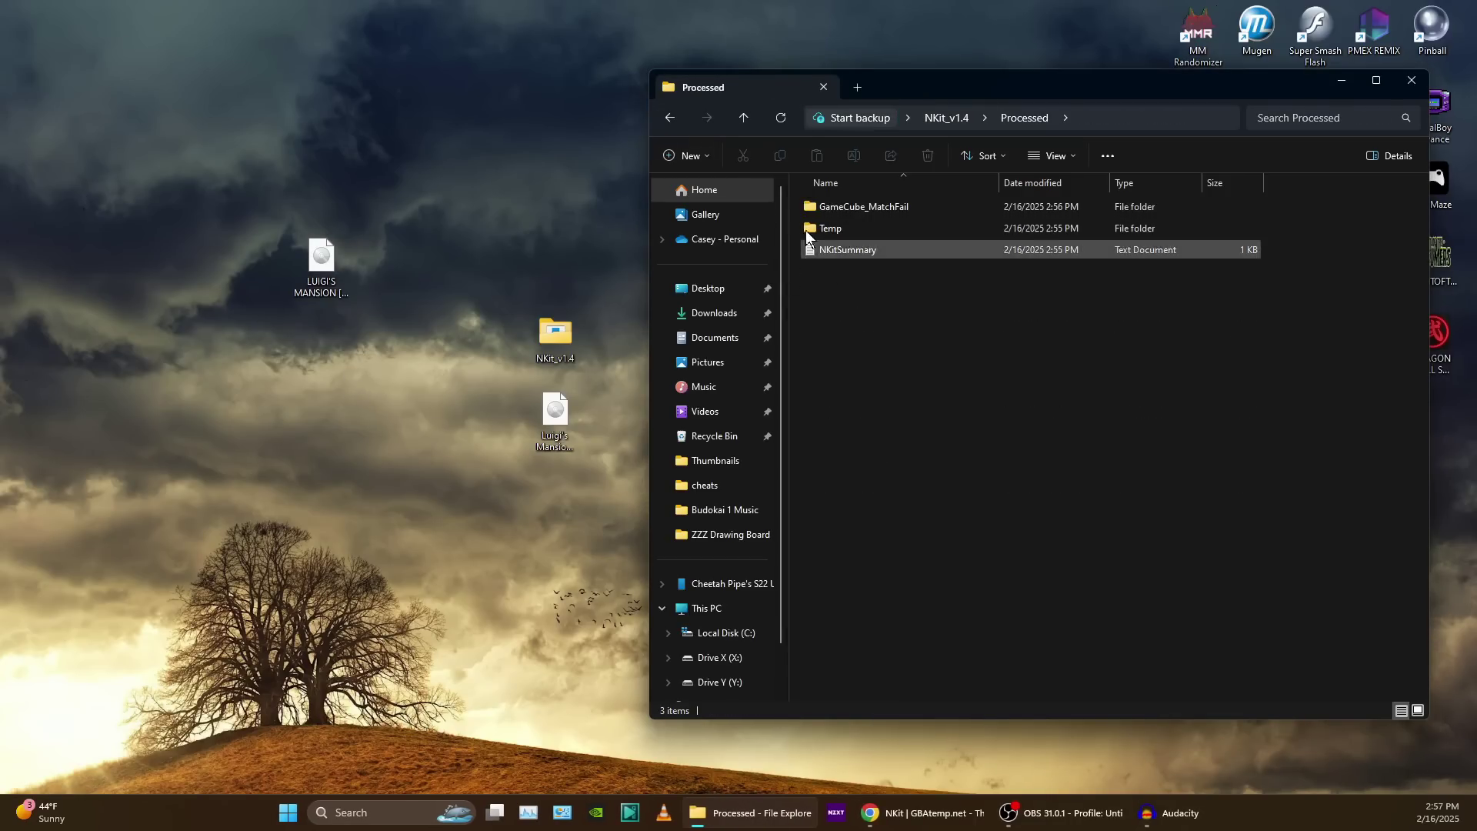
double_click(860, 207)
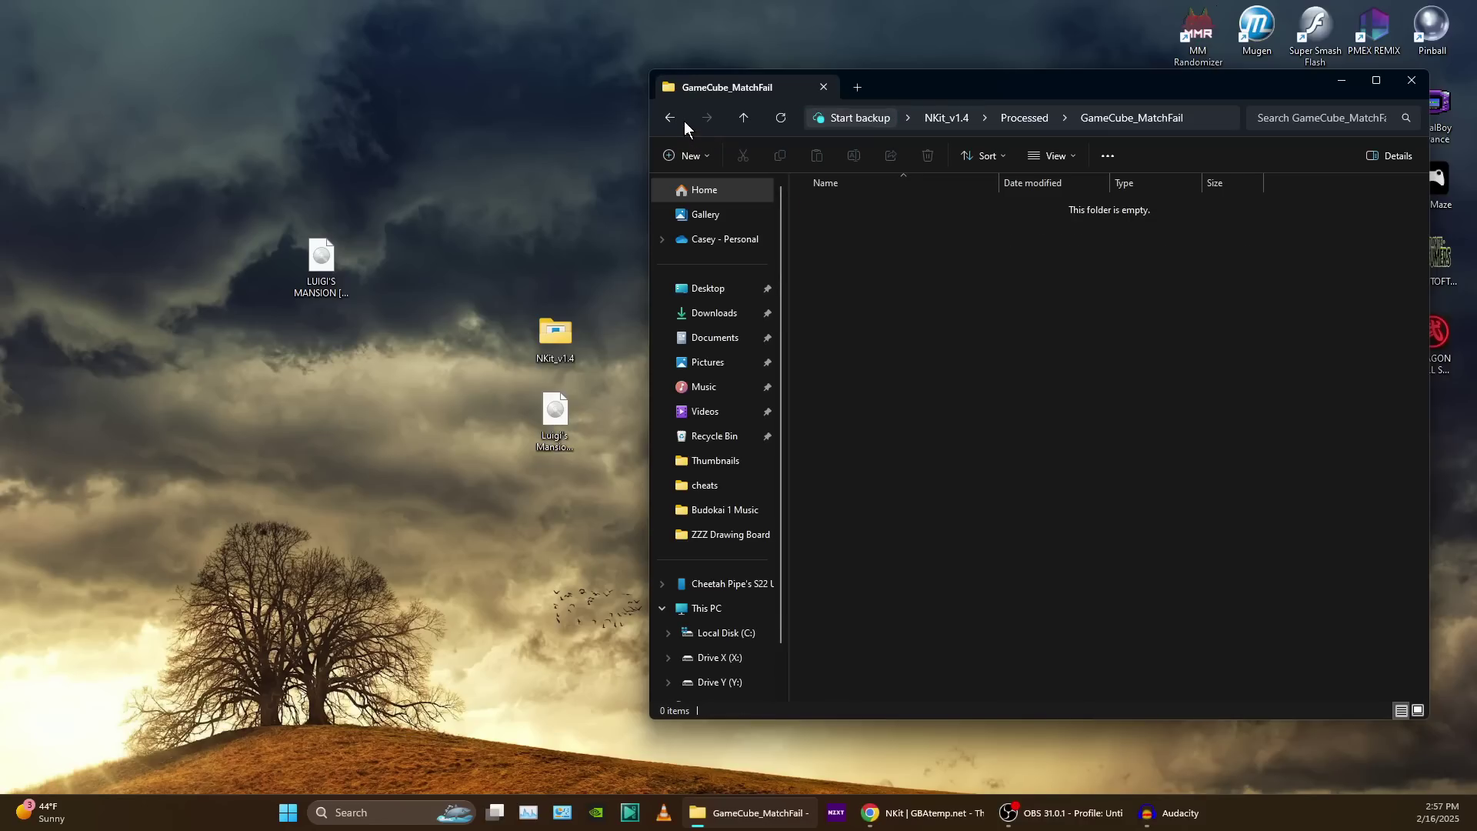
key(alt+F4)
Step: Delete the .nkit copy of Luigi's Mansion and start renaming the ISO
click(539, 416)
right_click(538, 416)
key(Escape)
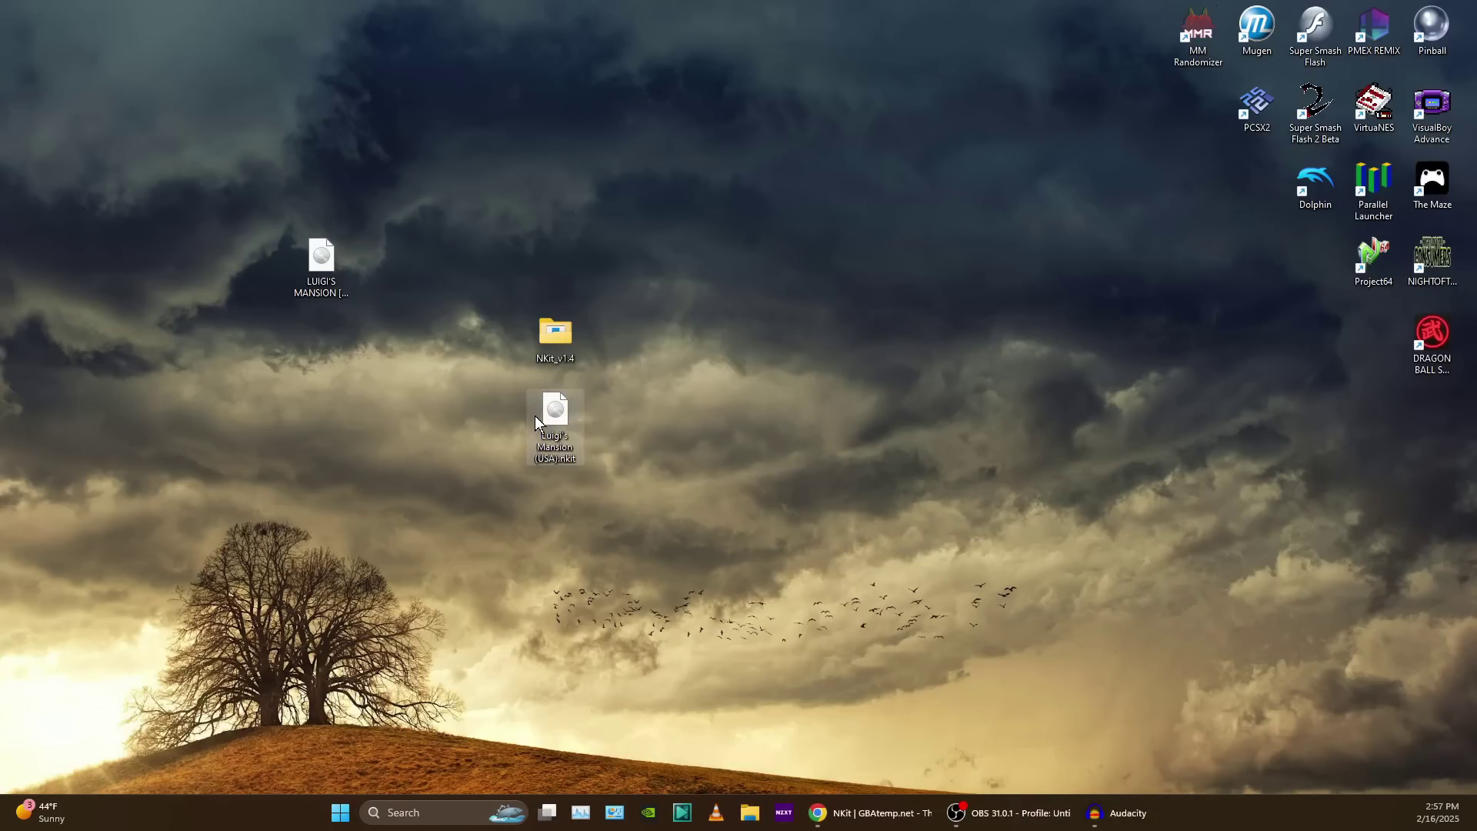
right_click(556, 431)
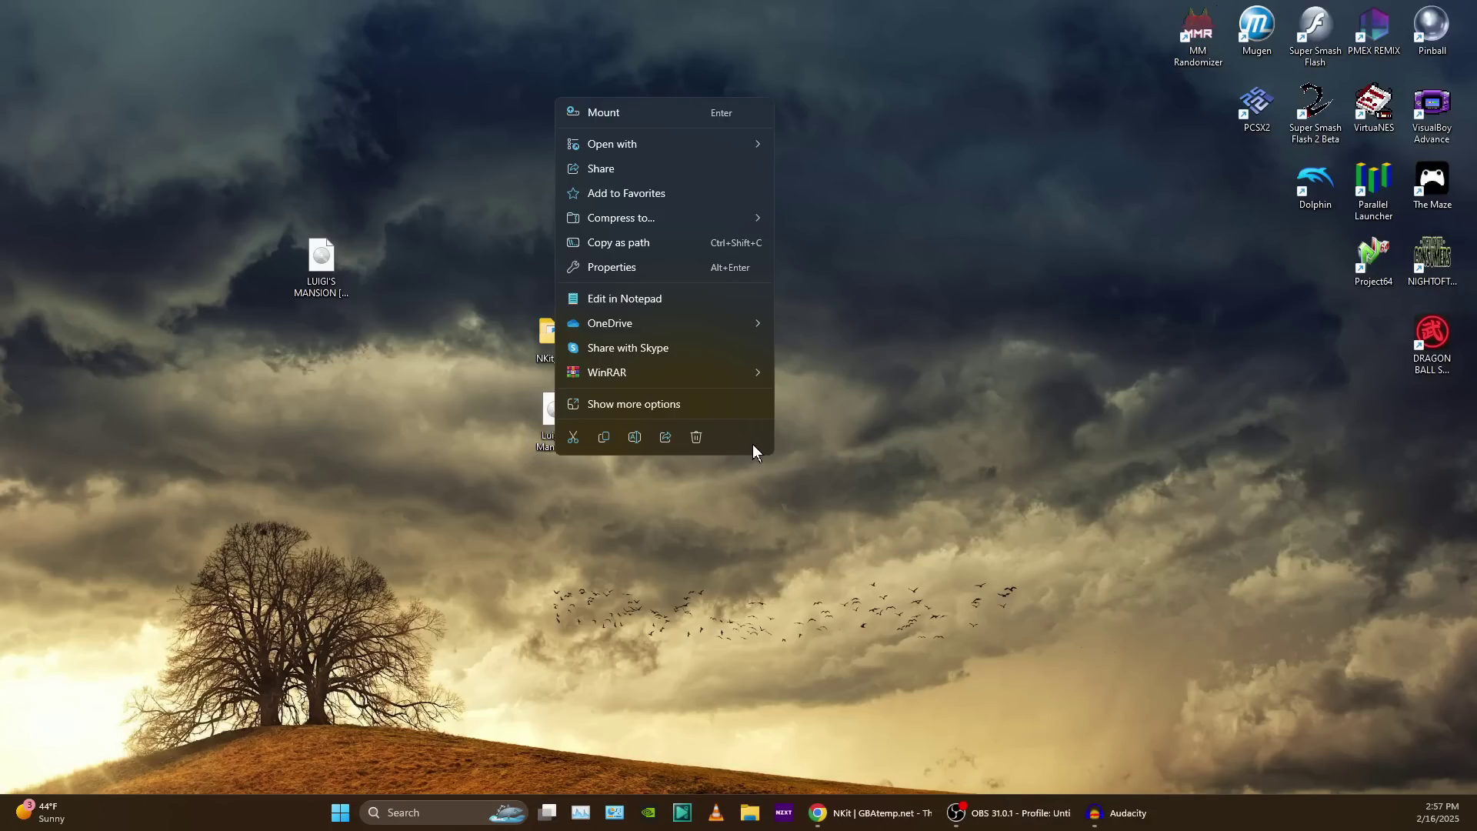
click(691, 437)
drag(338, 275, 549, 416)
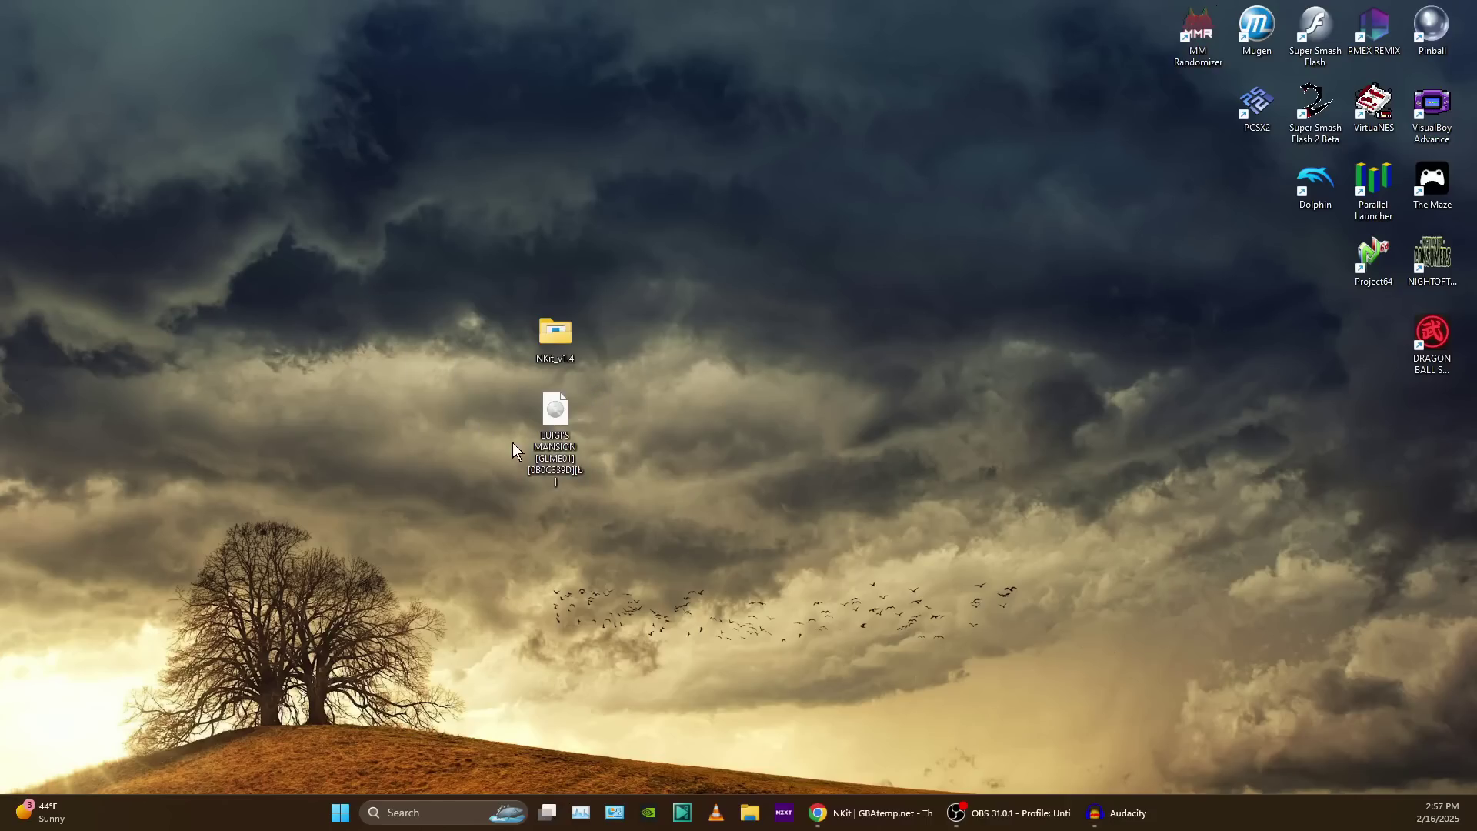
click(558, 454)
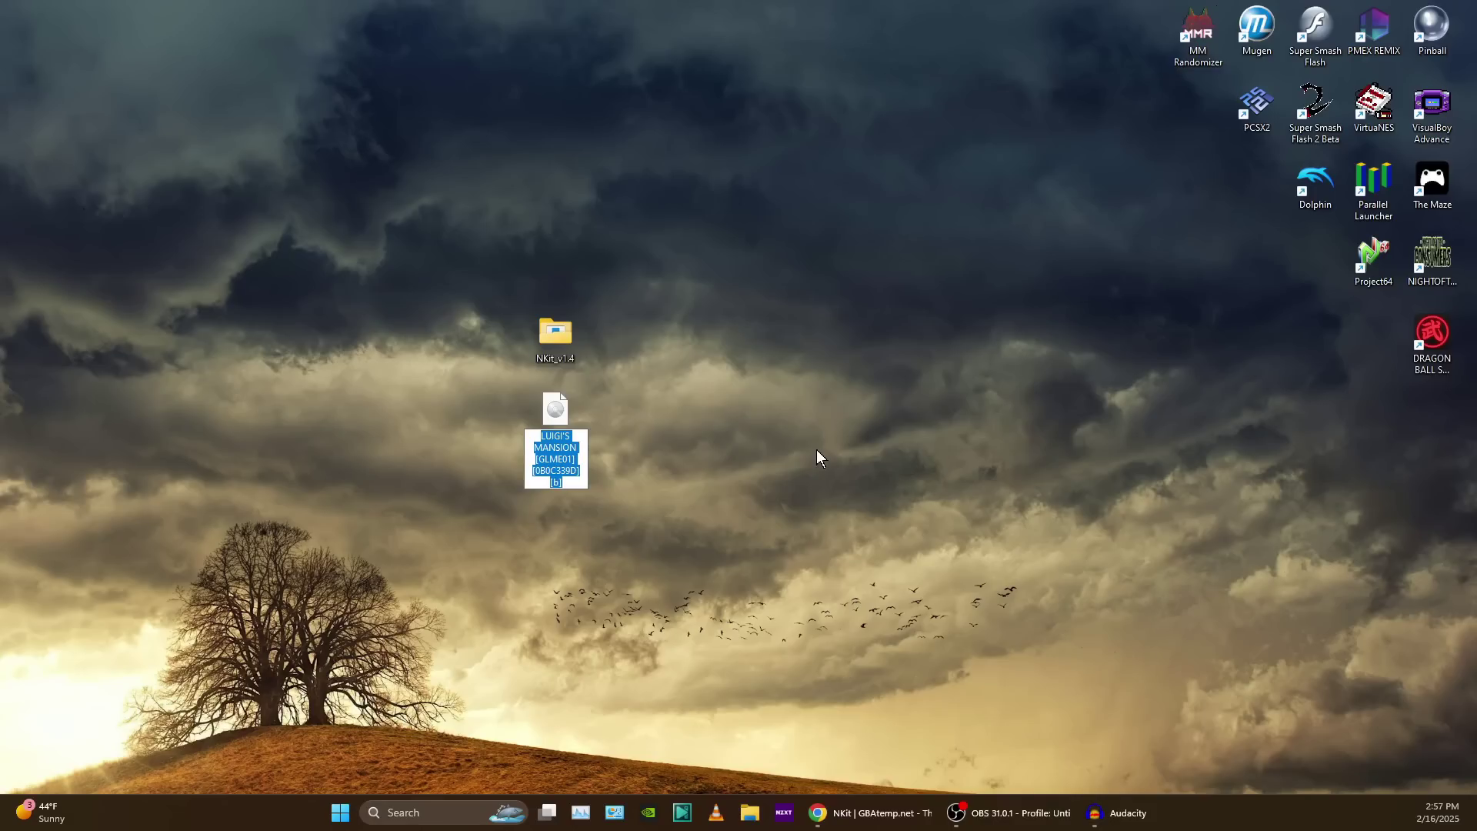
Step: Rename the ISO to Luigi's Mansion (USA) and place it beside the NKit_v1.4 folder
text(Luigi's Mansion (USA))
key(Return)
drag(614, 338, 1315, 183)
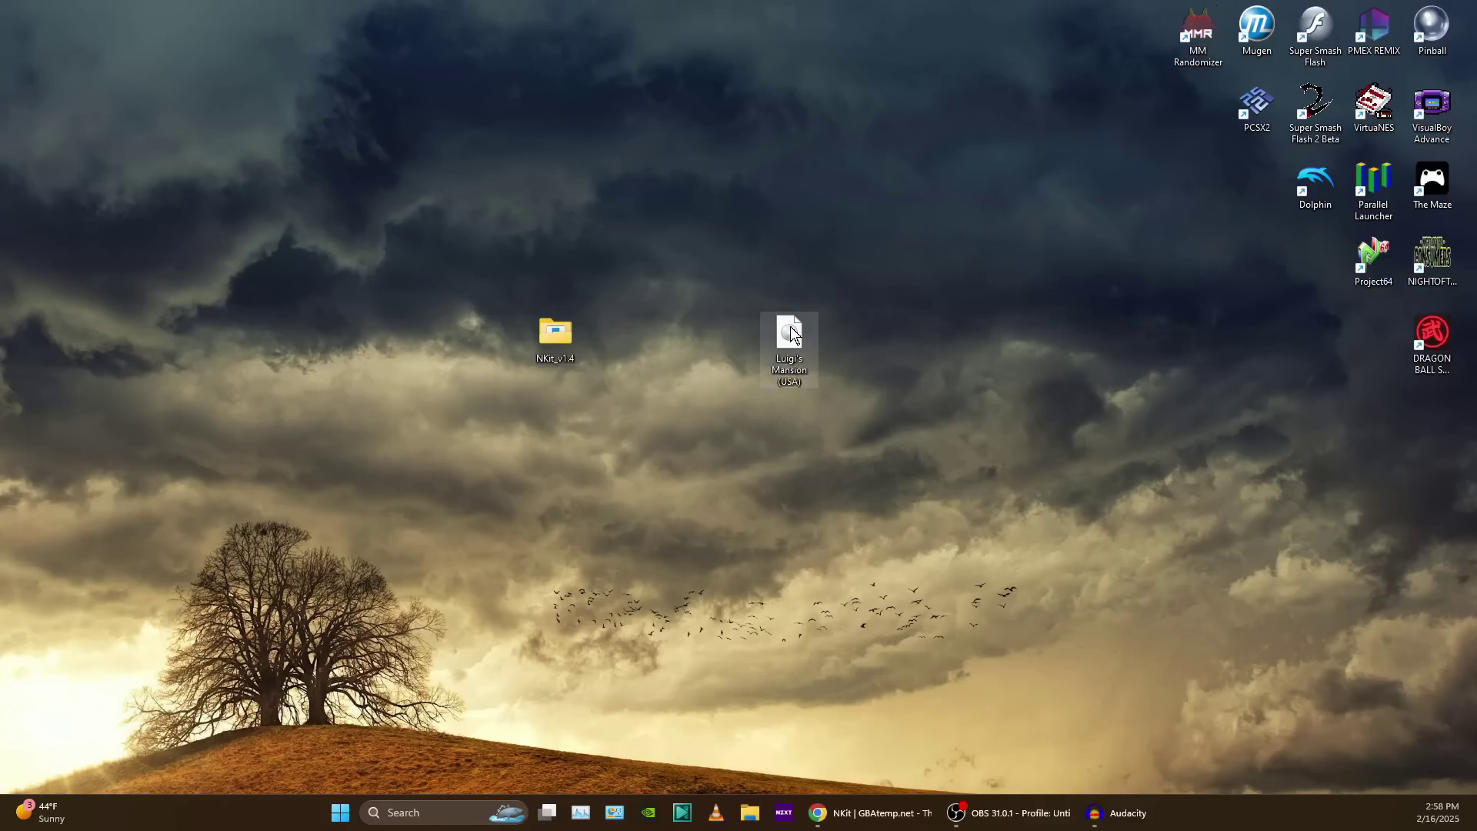
drag(789, 339, 614, 338)
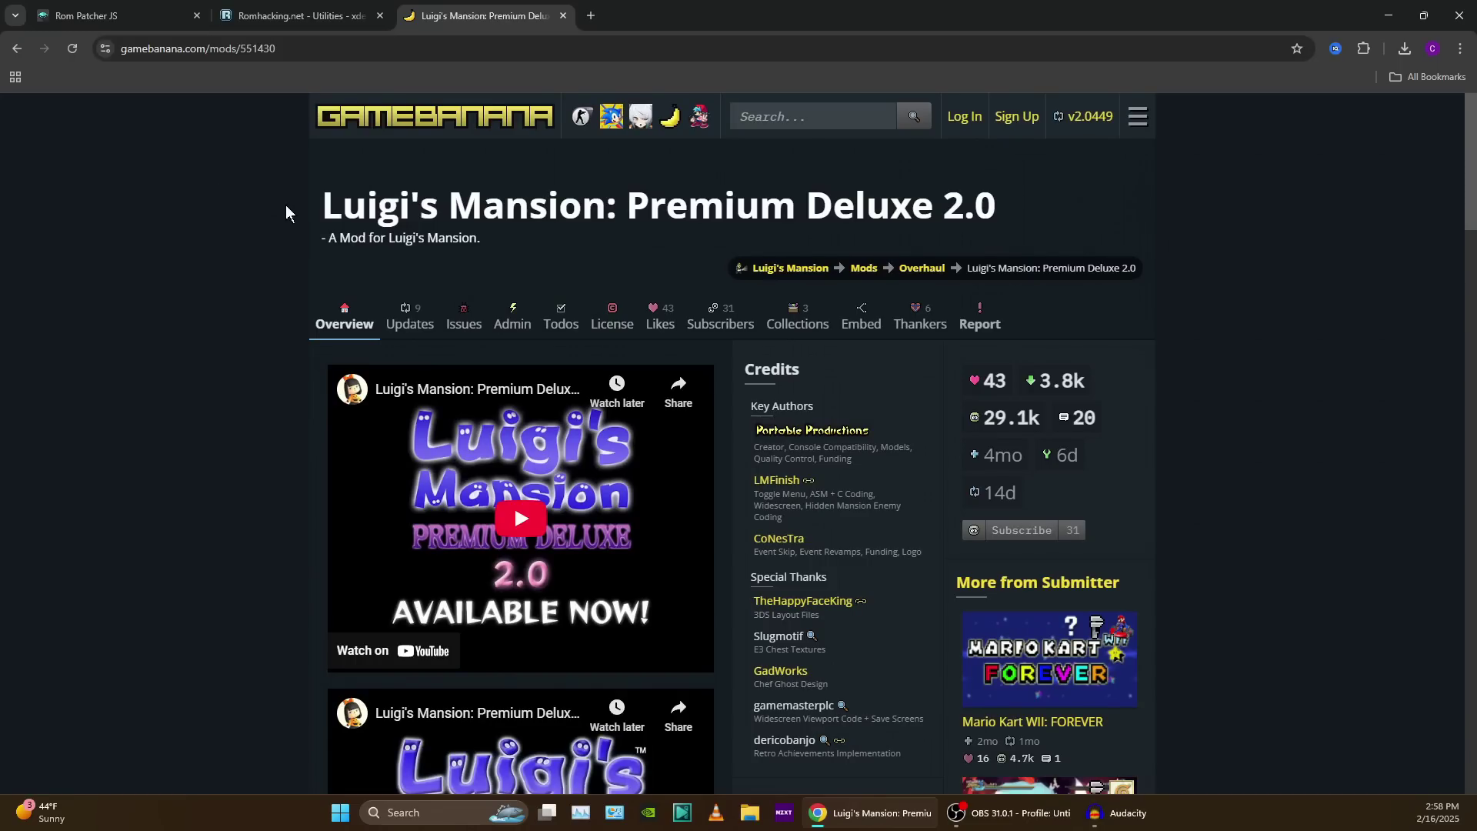
Step: Open the 2.1.1 Release update and go to the lmpd_release_2_1_1.zip download page
drag(320, 205, 1000, 205)
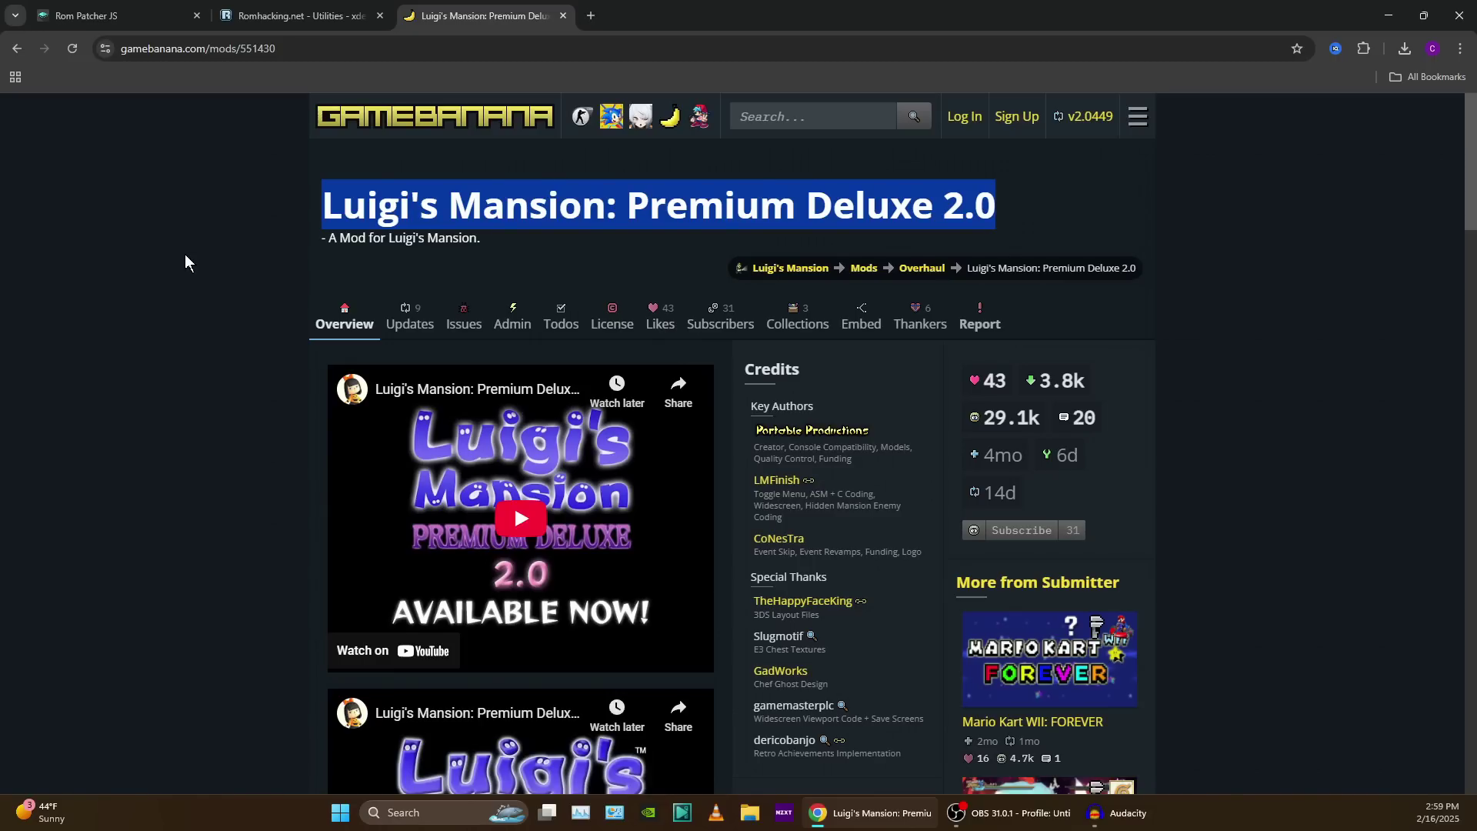
click(218, 311)
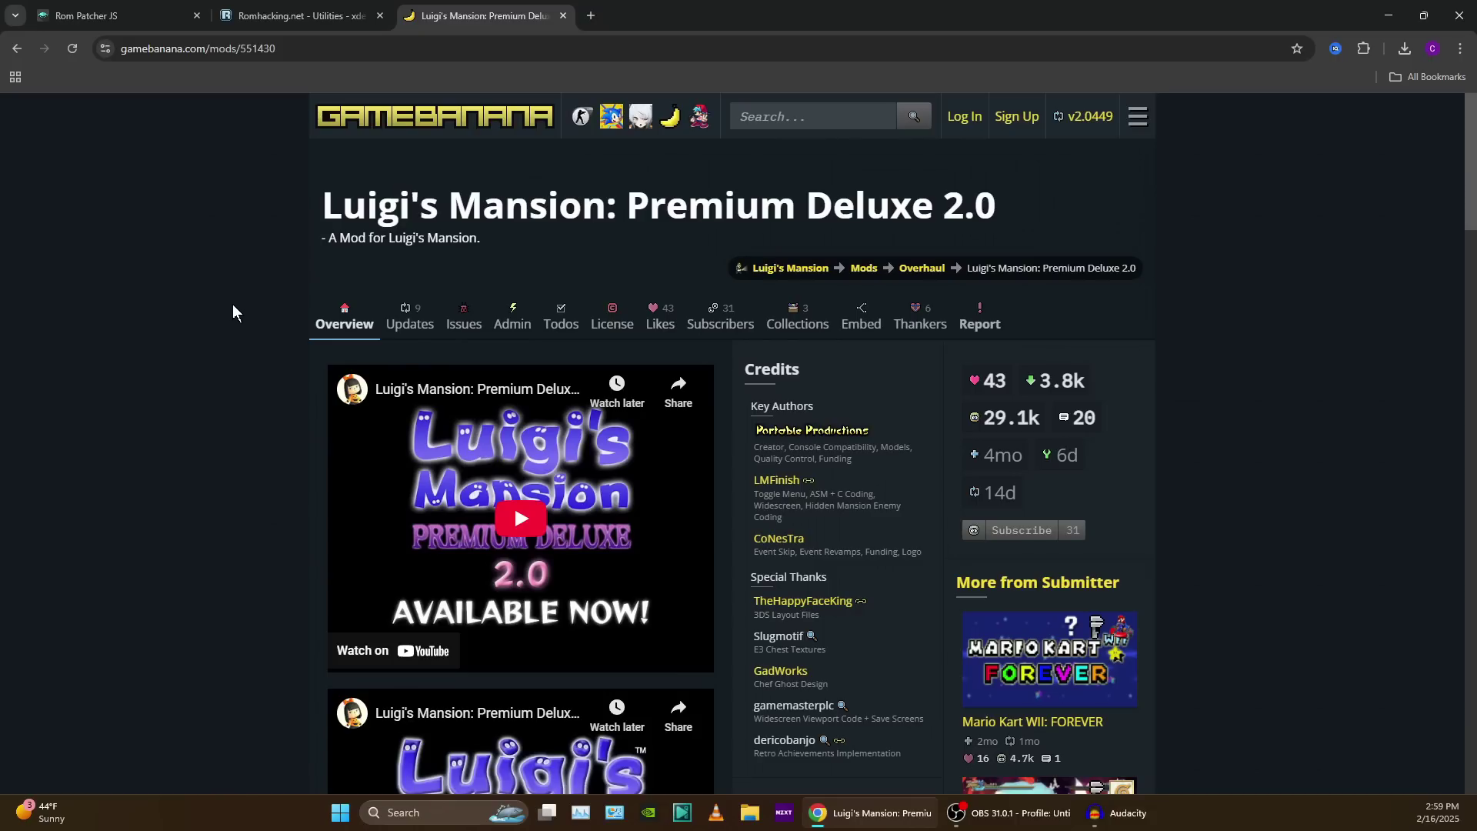
scroll(254, 385, down, 8)
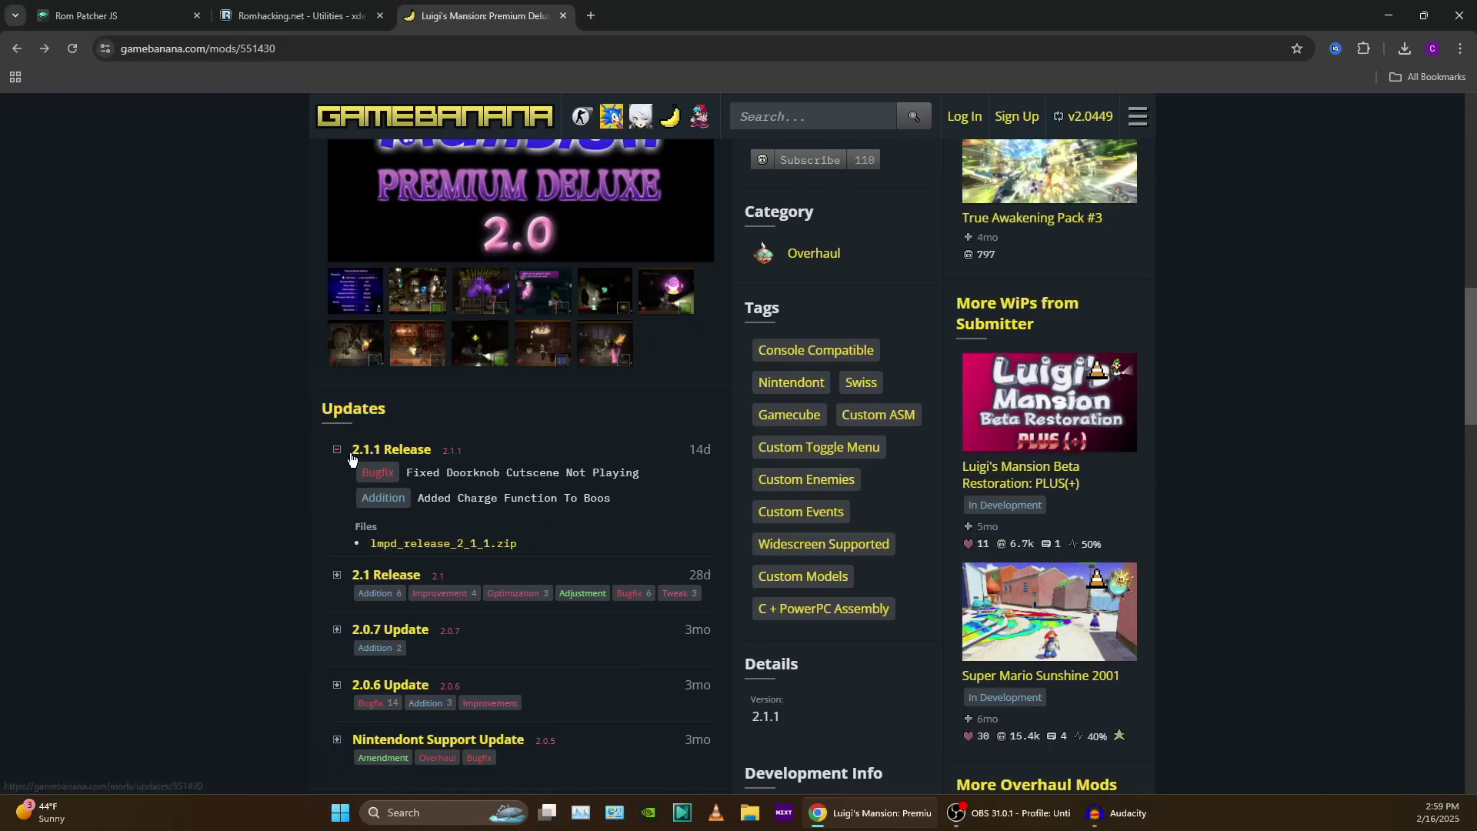
click(414, 451)
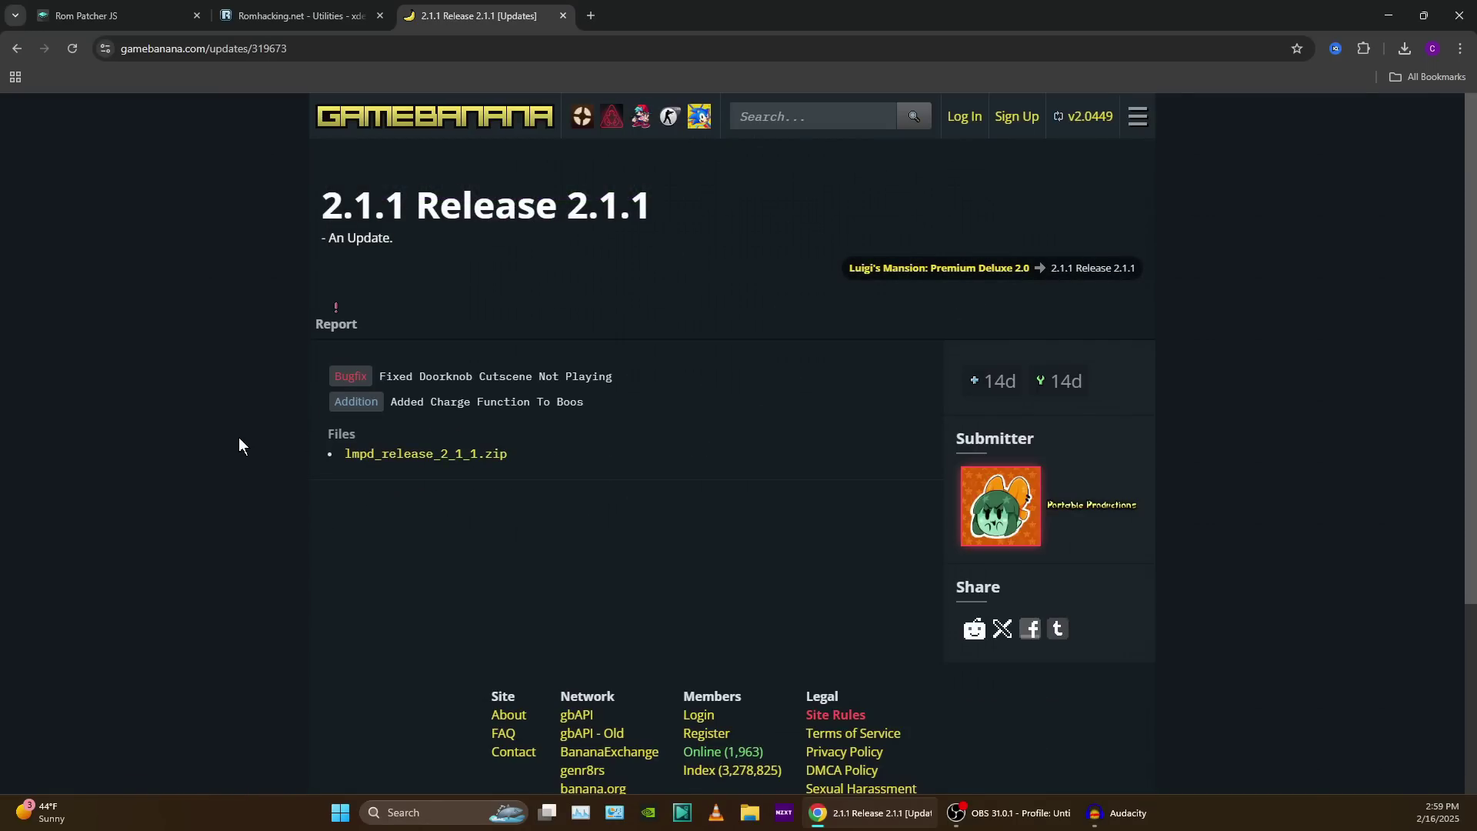
click(343, 454)
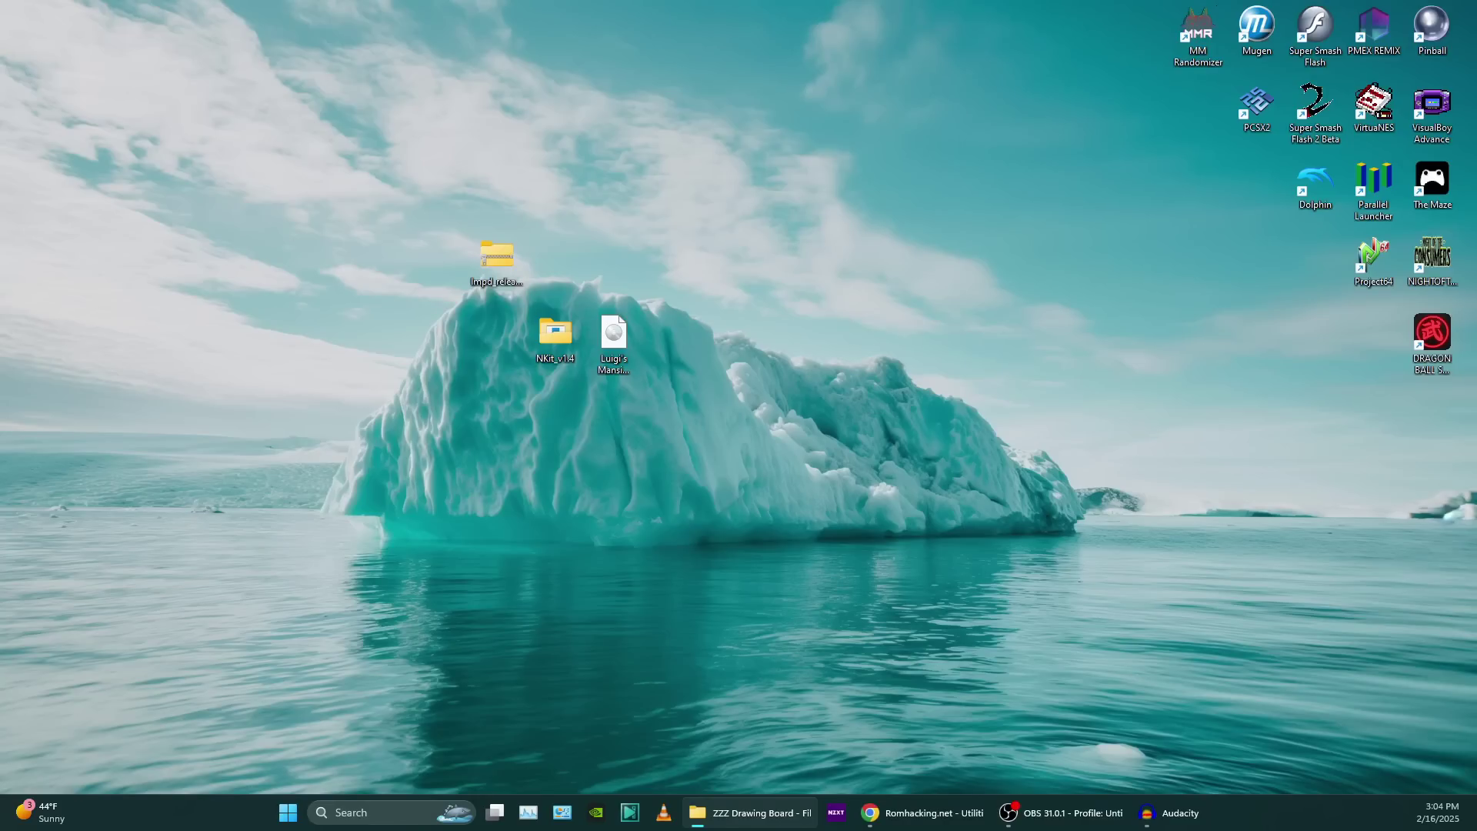
Step: Close the ZZZ Drawing Board window, arrange the lmpd_release zip and NKit_v1.4 folder, and open the zip
key(alt+F4)
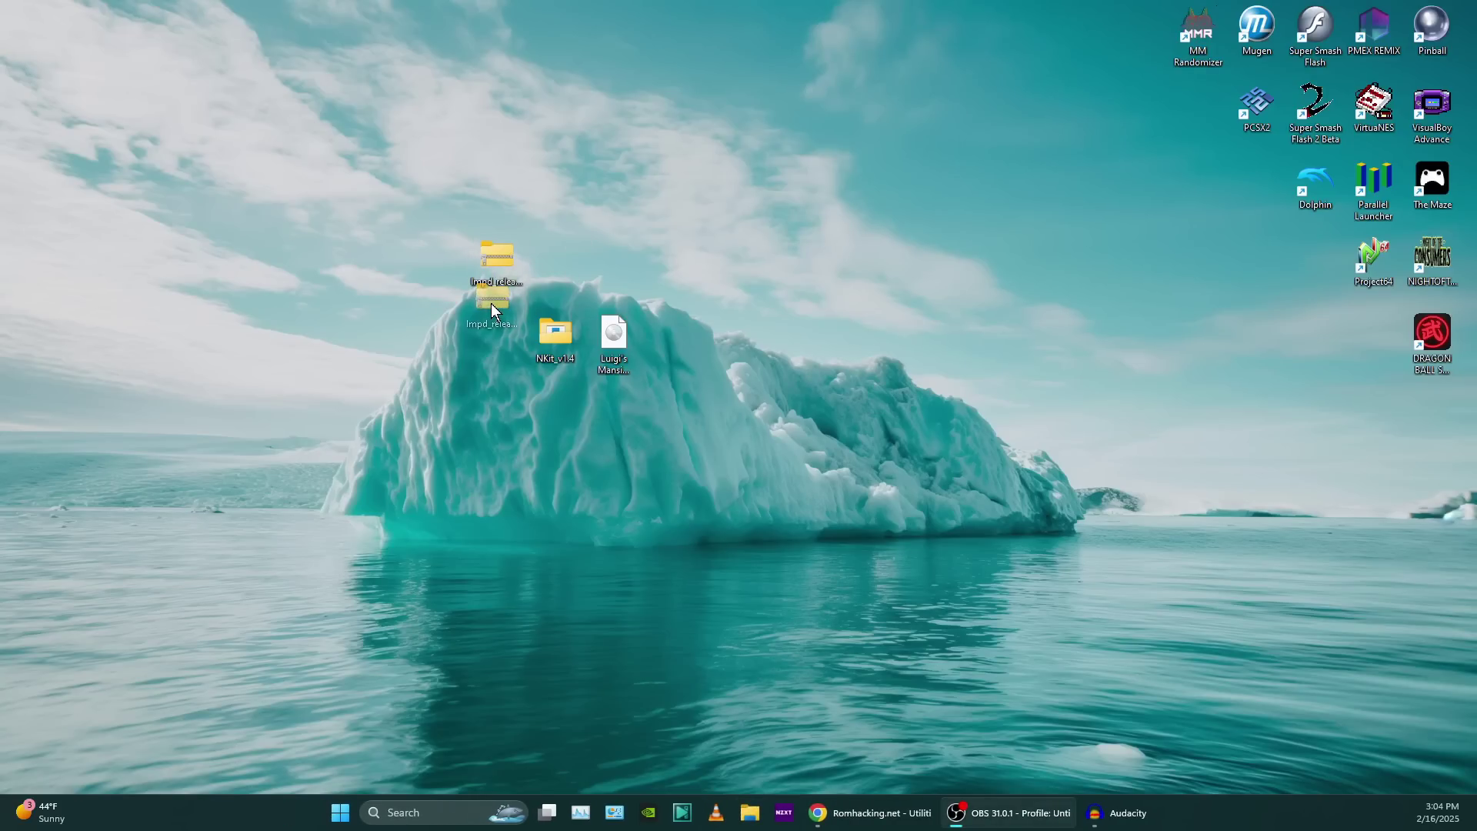
drag(491, 303, 494, 332)
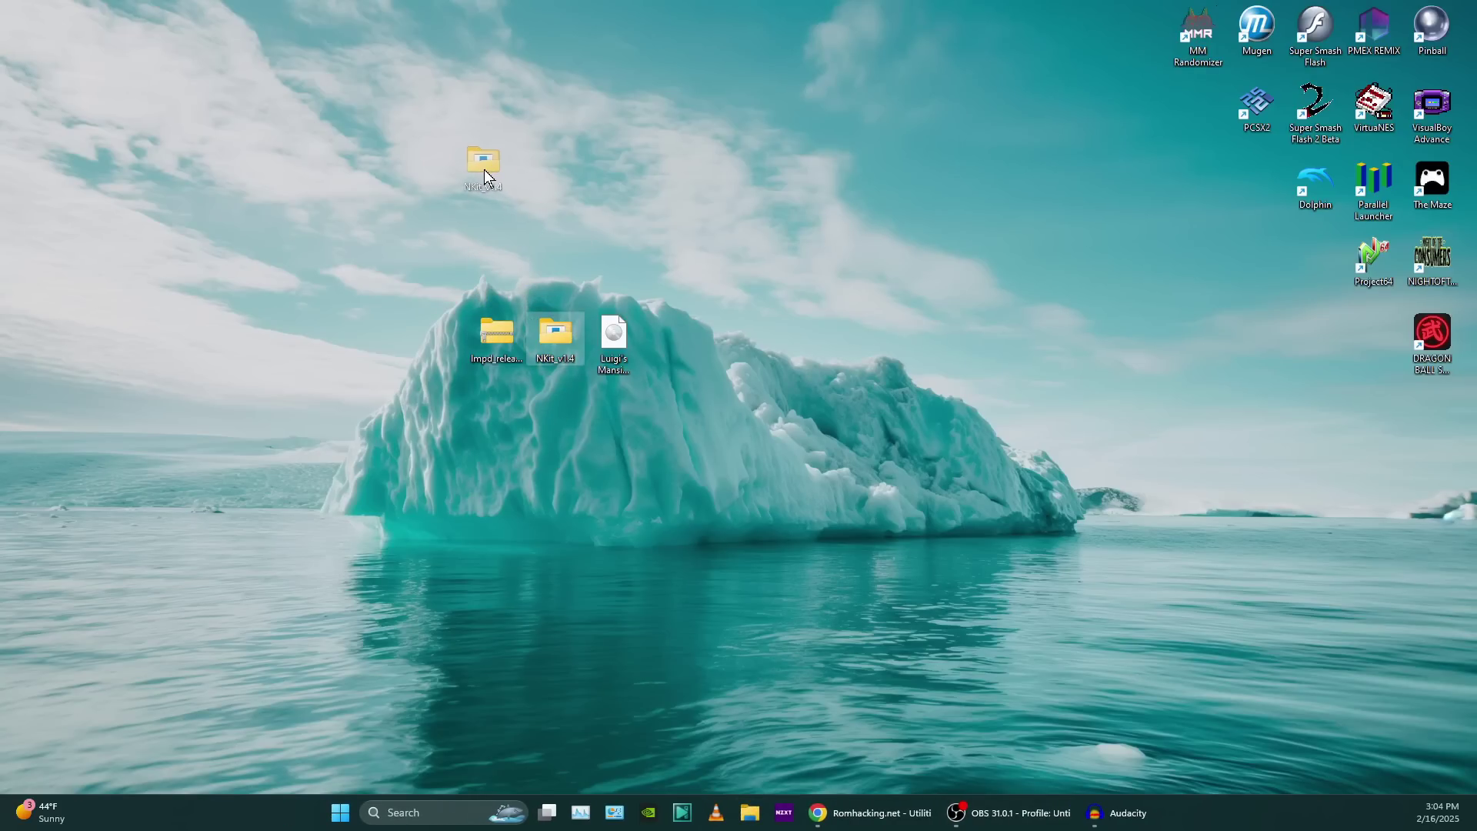
drag(173, 199, 177, 201)
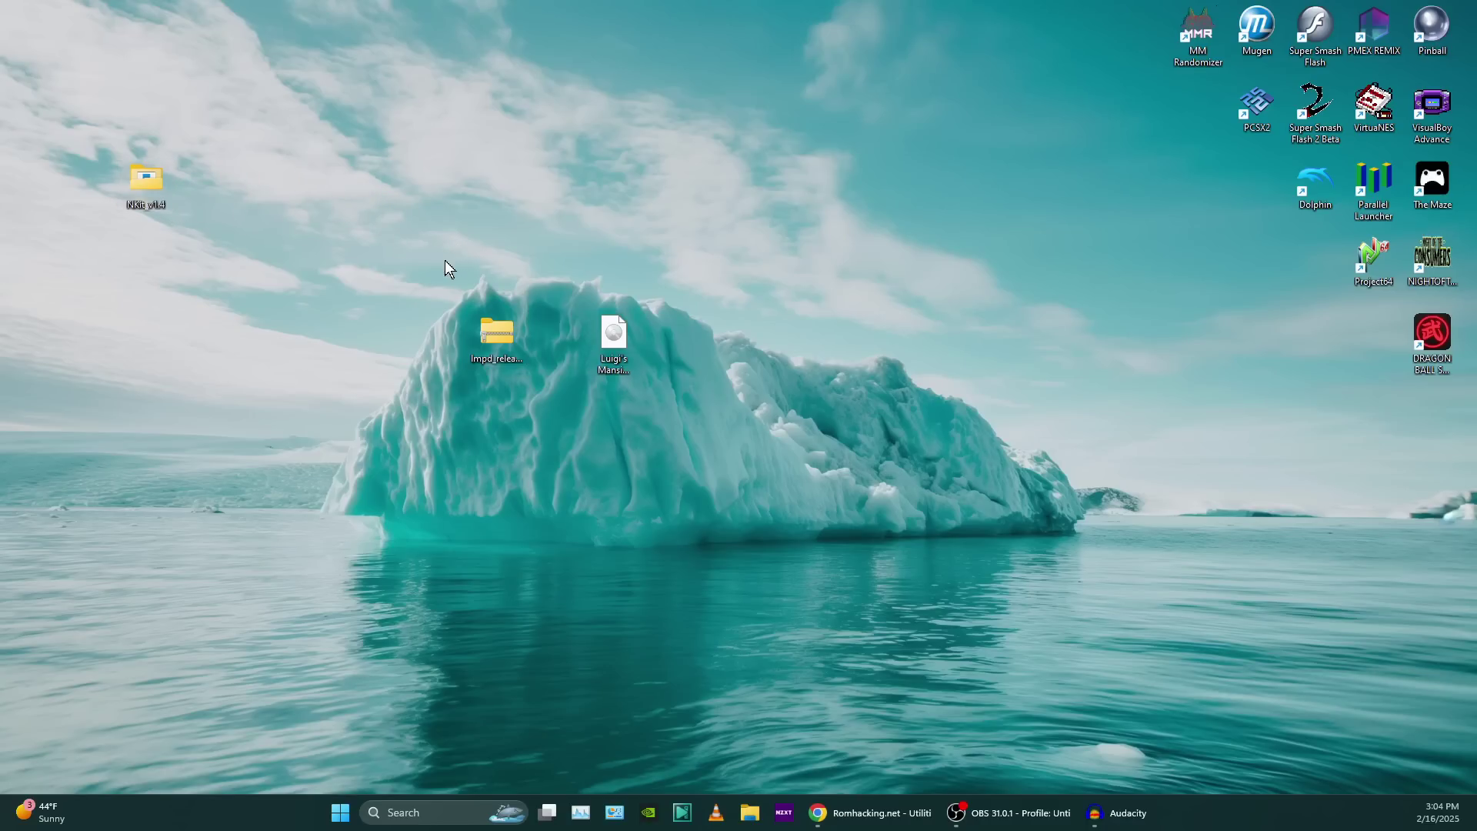
click(486, 331)
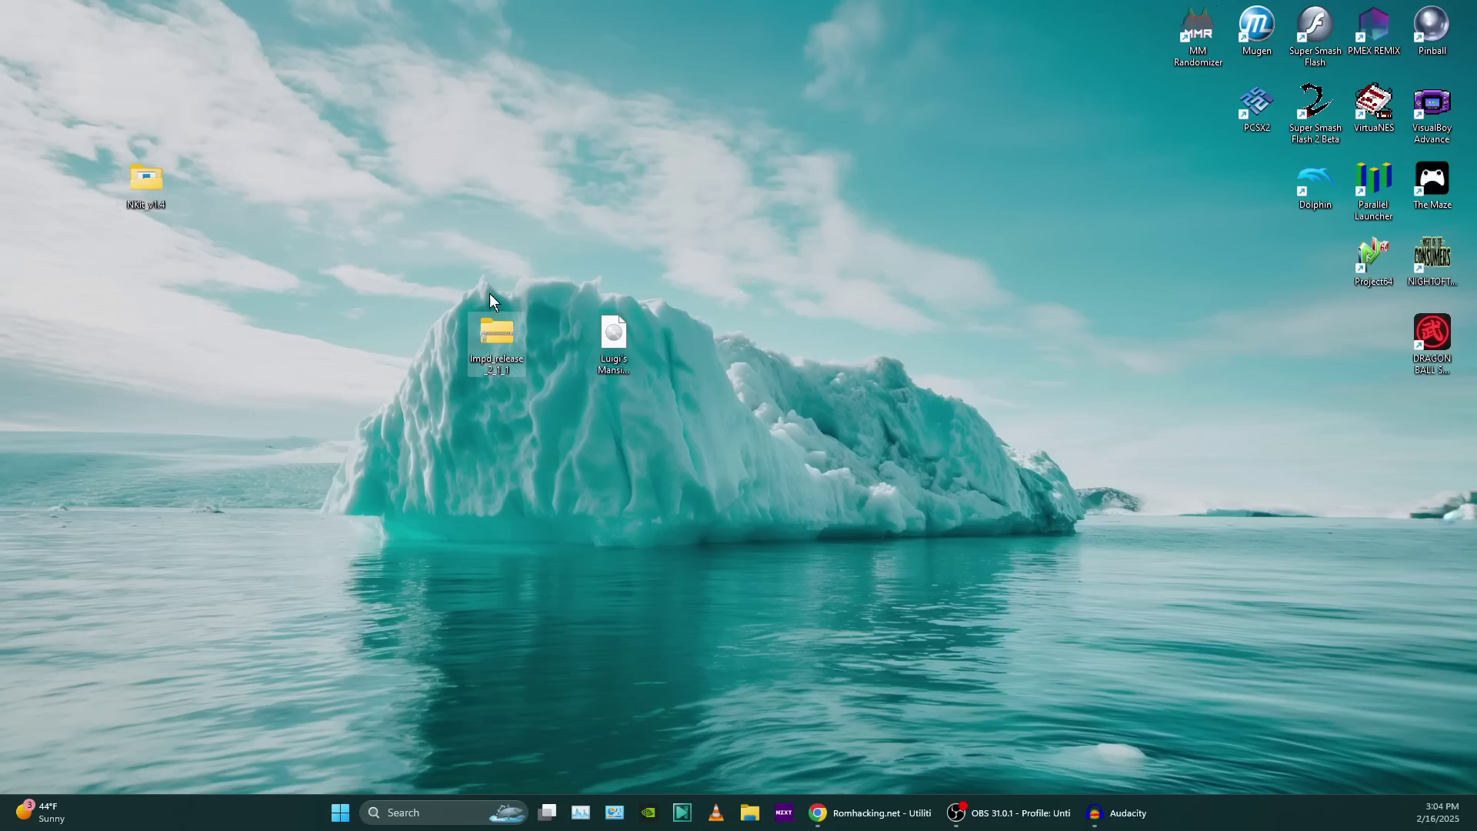
double_click(496, 335)
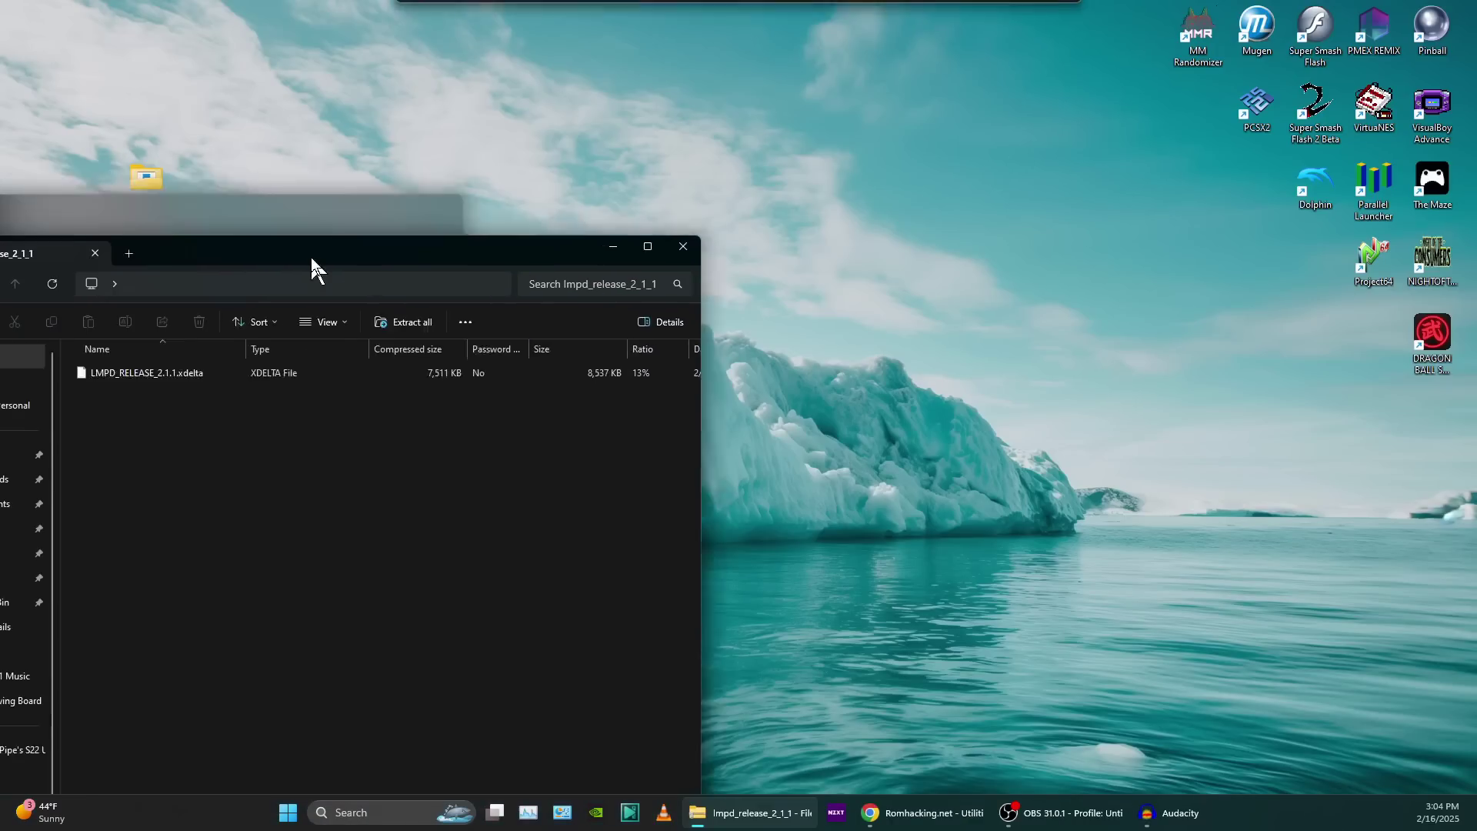
Step: Extract LMPD_RELEASE_2.1.1.xdelta to the desktop, delete the zip, and place the patch beside Luigi's Mansion (USA)
drag(310, 271, 759, 126)
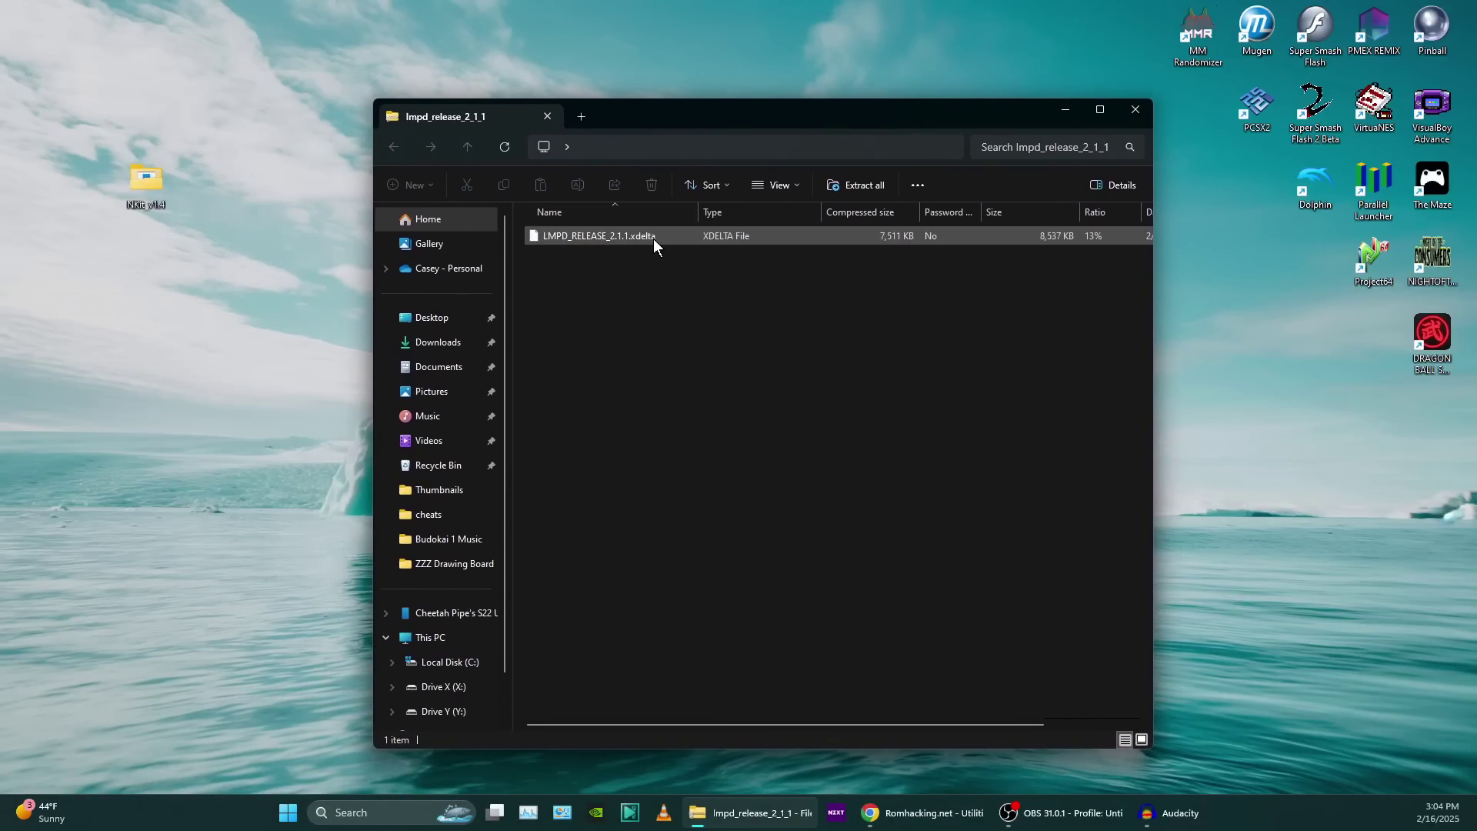
drag(626, 238, 258, 320)
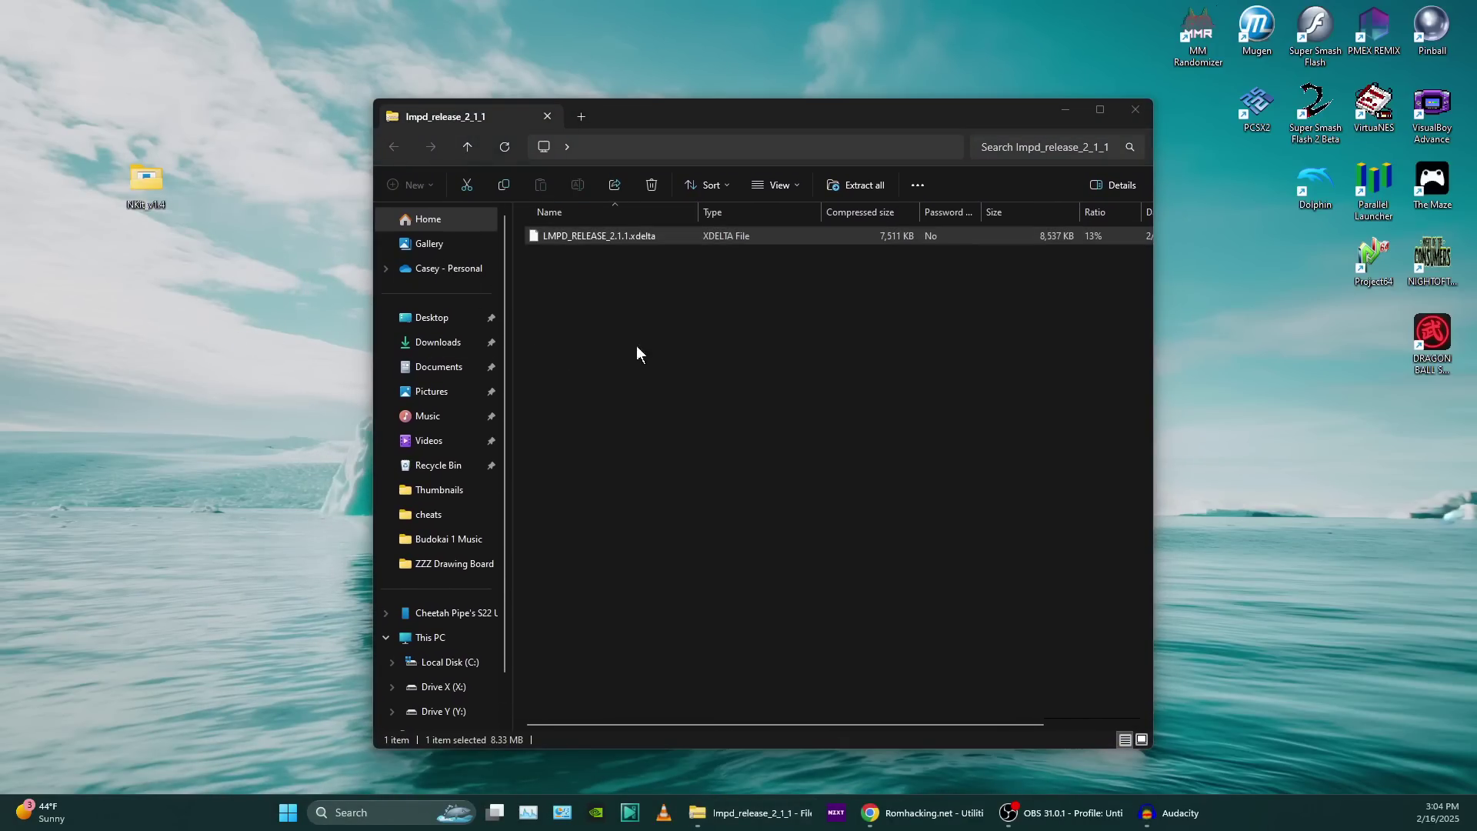
key(ctrl+w)
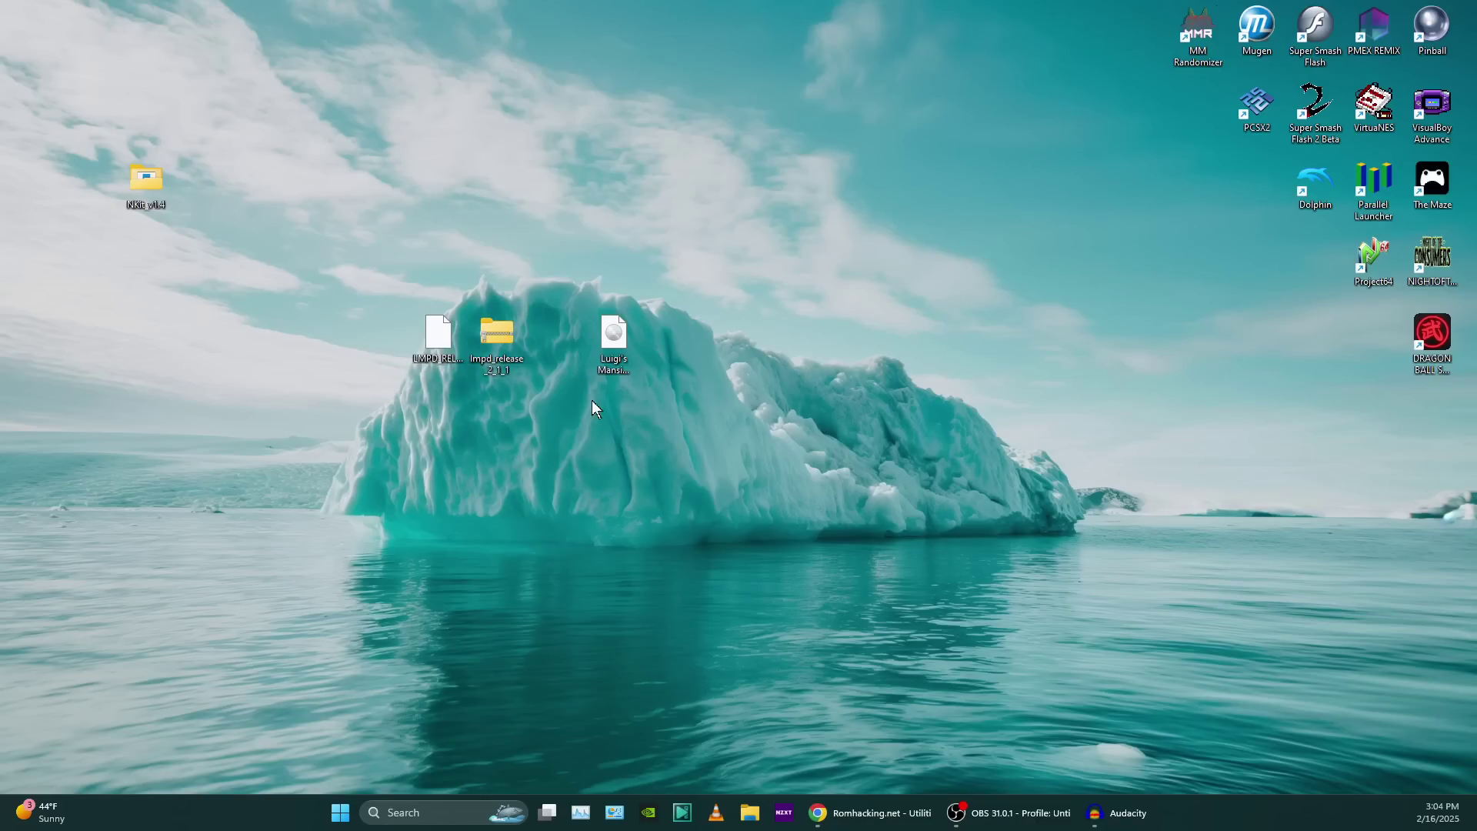
right_click(509, 328)
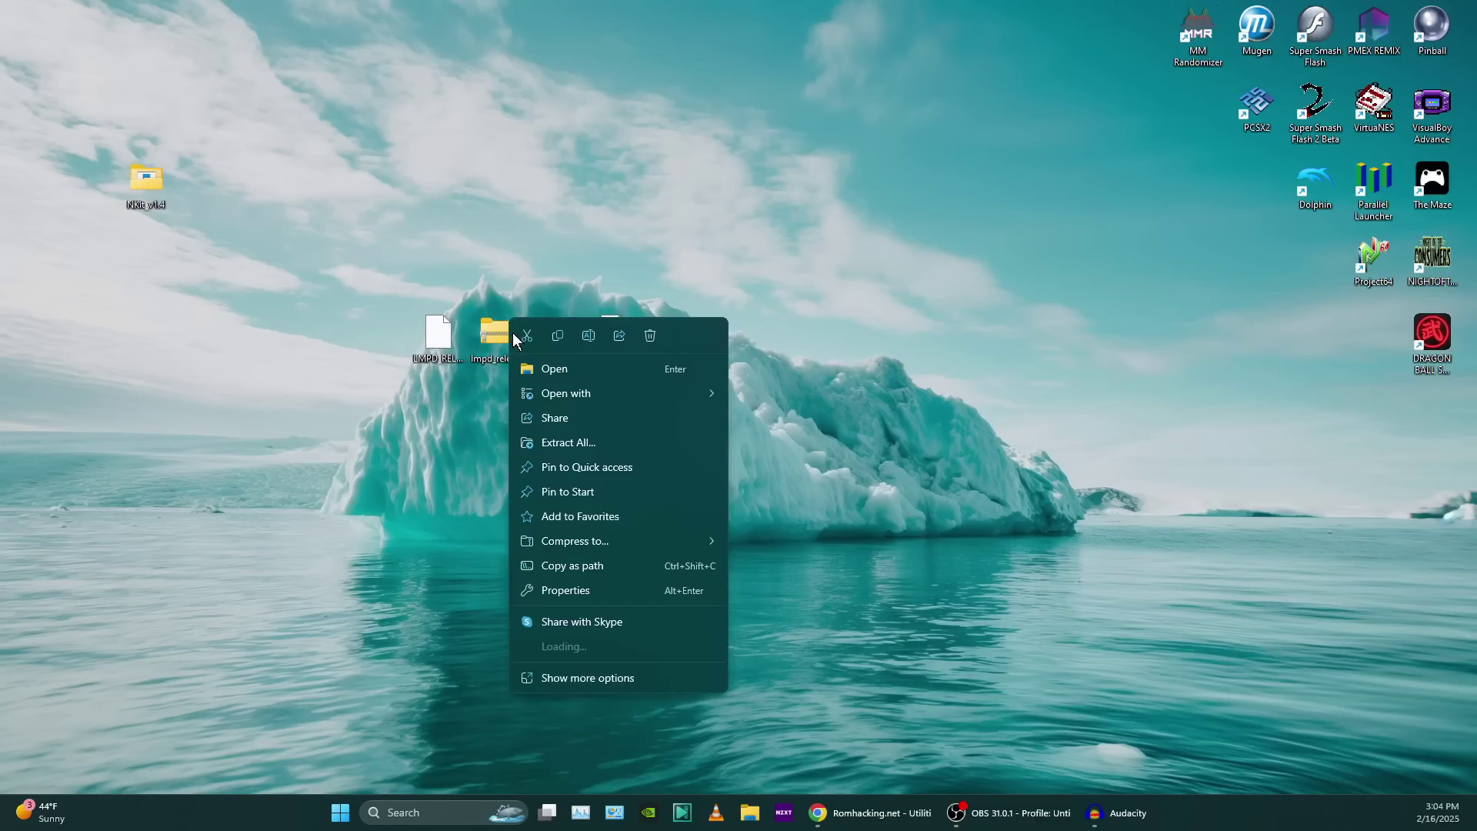
click(659, 338)
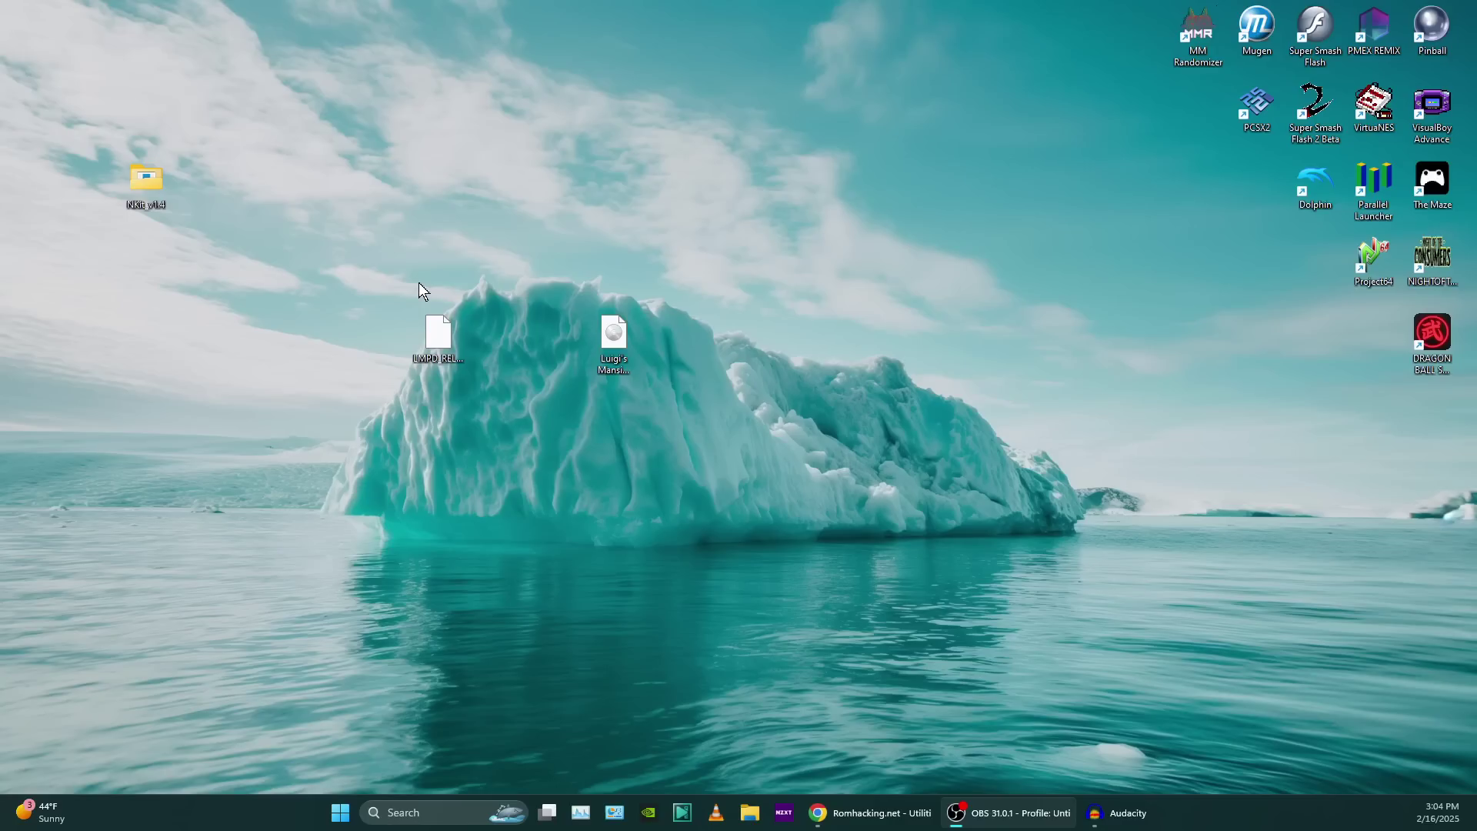
drag(446, 329, 560, 339)
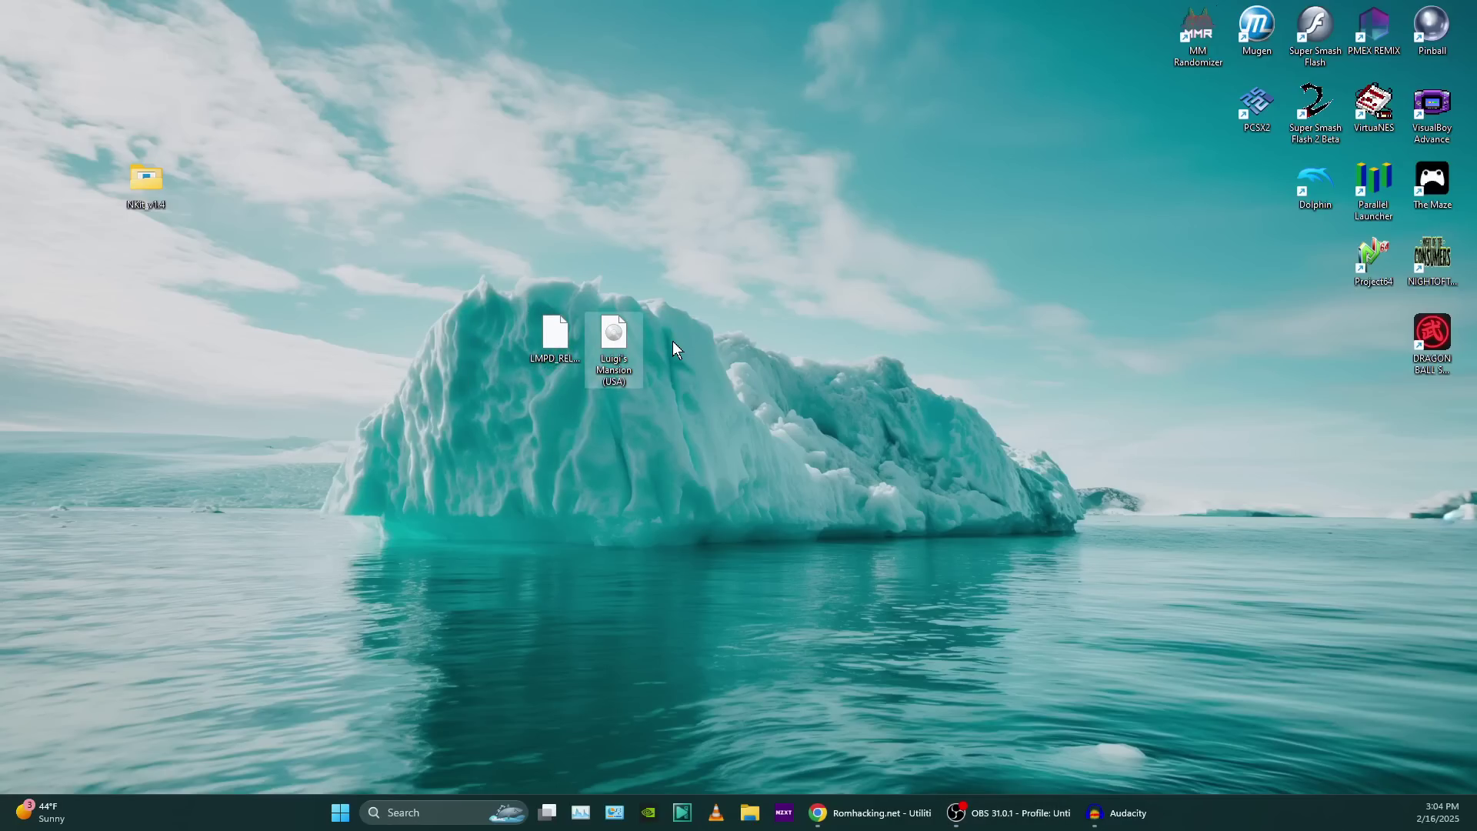
key(alt+Tab)
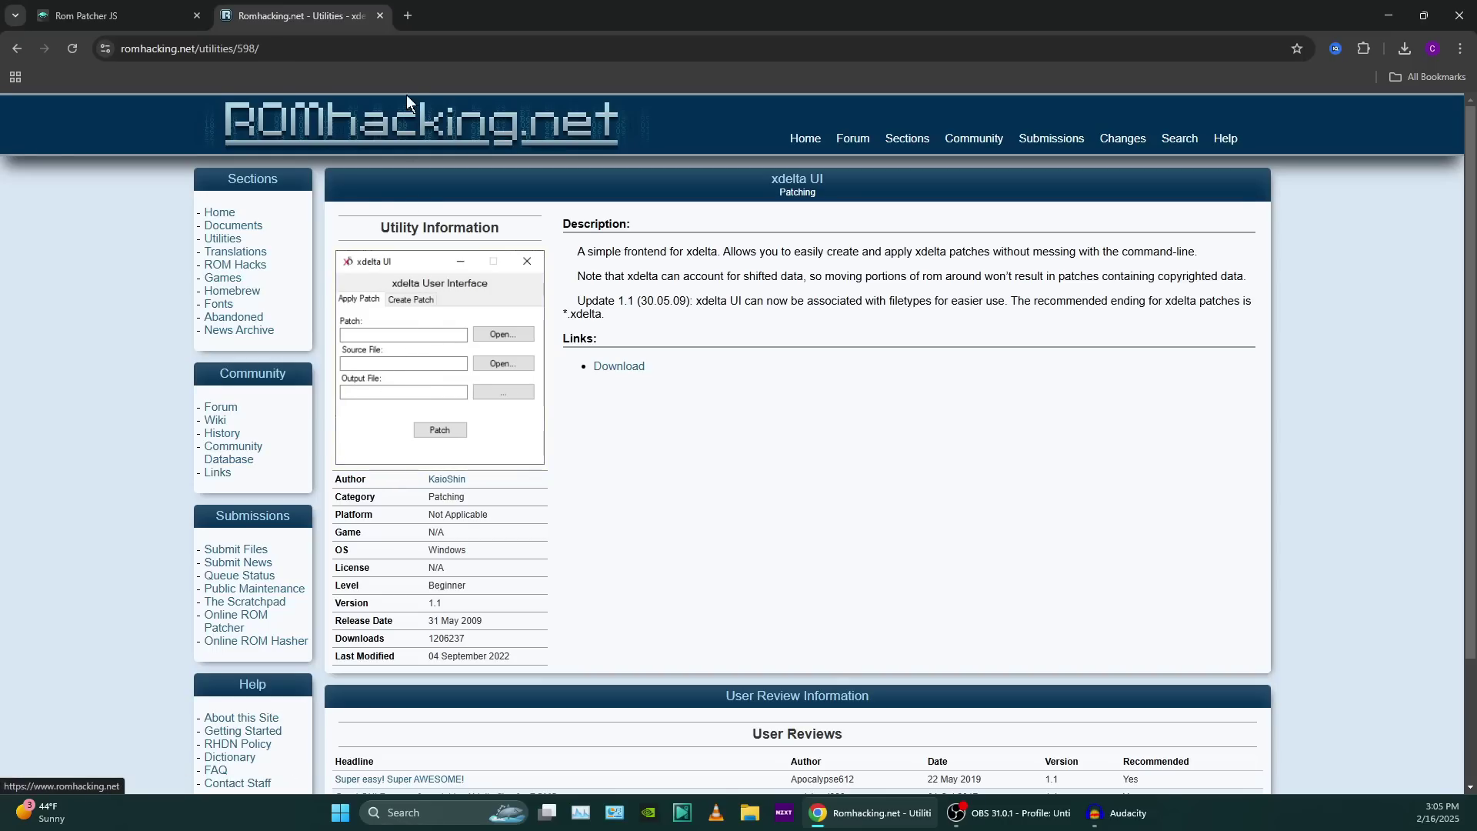
Step: Close the Romhacking.net xdelta UI tab, leaving Rom Patcher JS open
click(380, 15)
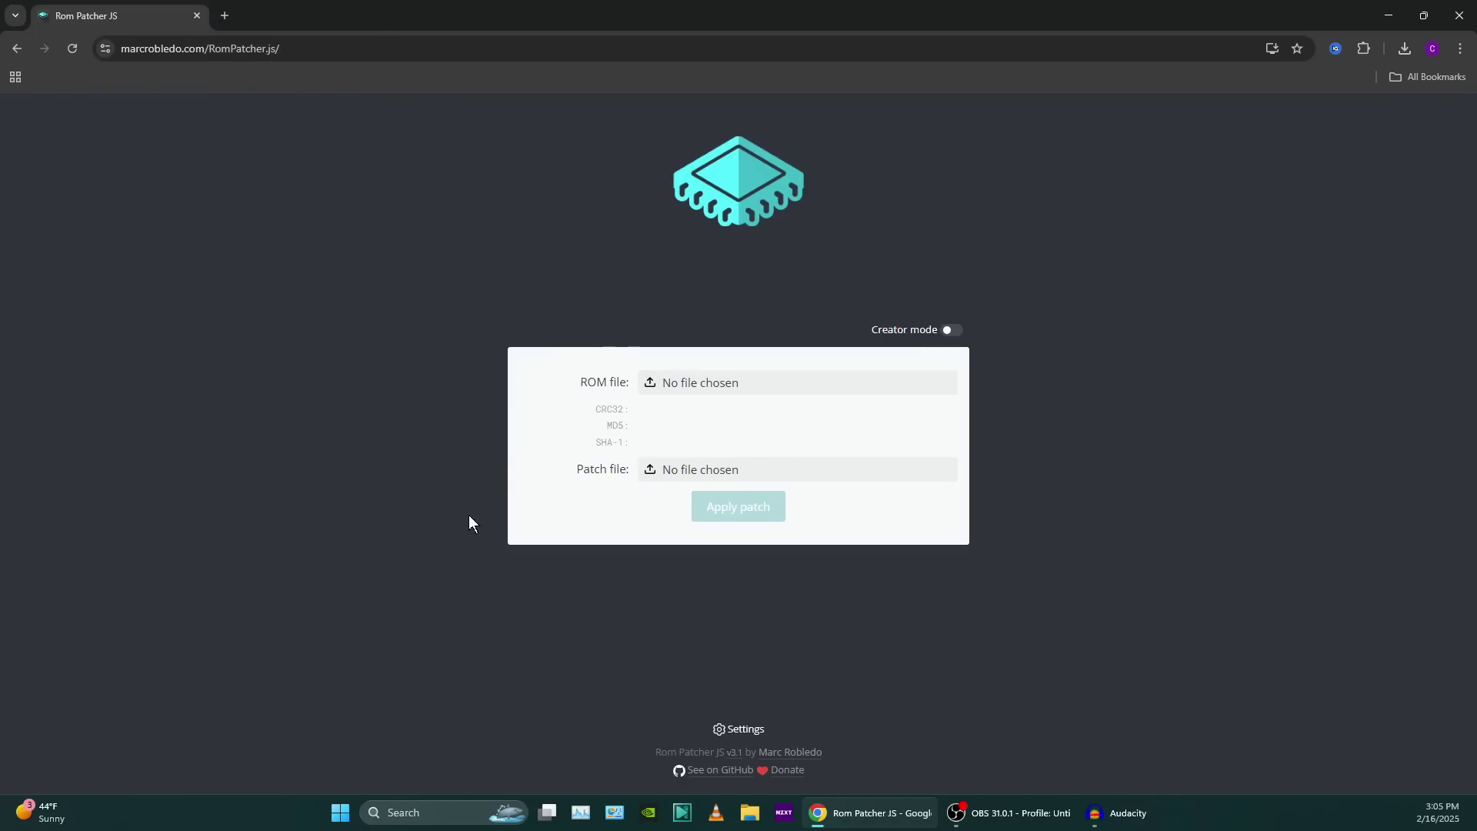
Step: Load Luigi's Mansion (USA).iso as the ROM and force its CRC32, MD5 and SHA-1 checksums
click(667, 392)
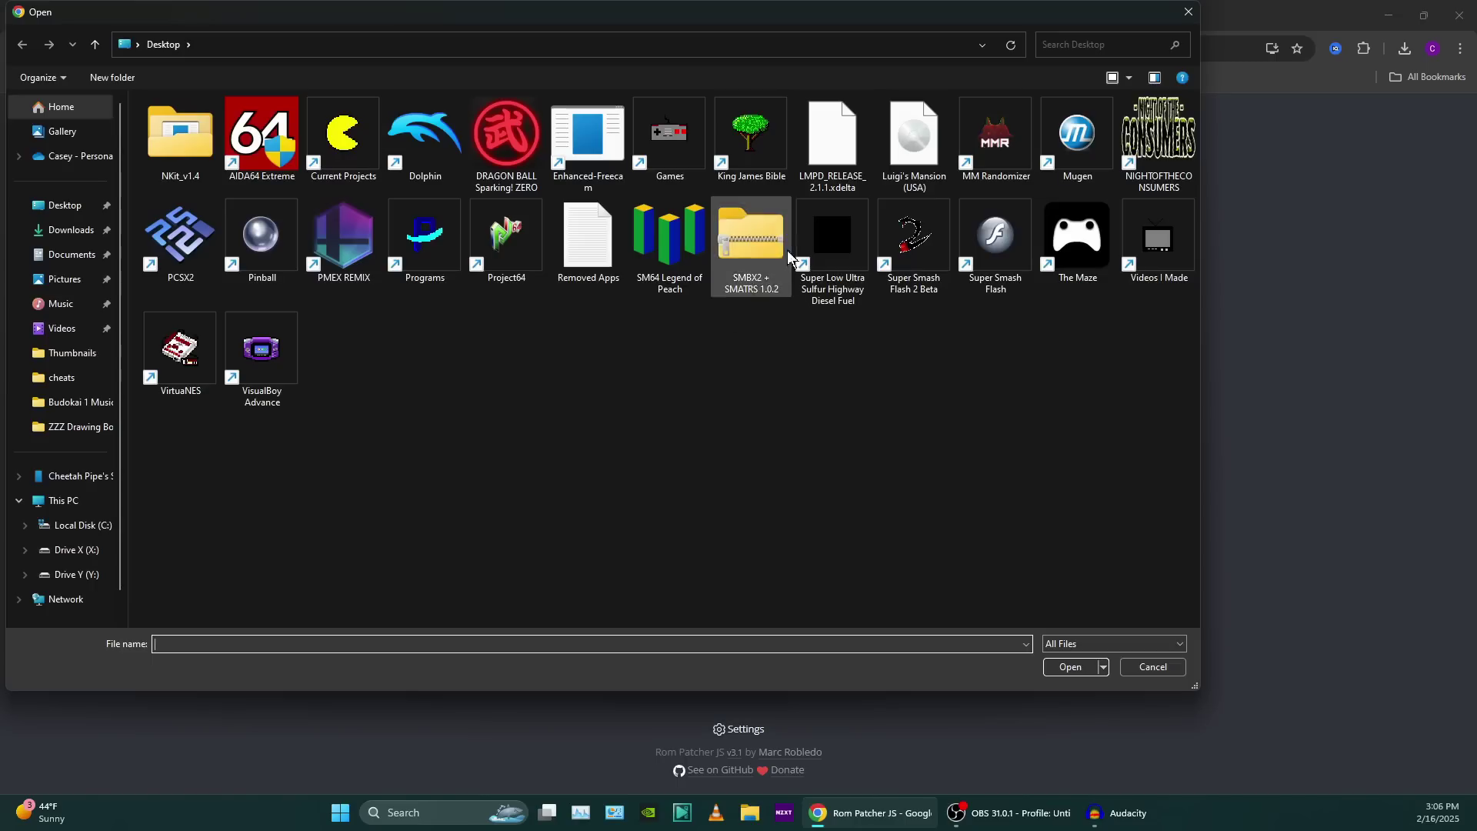
double_click(914, 146)
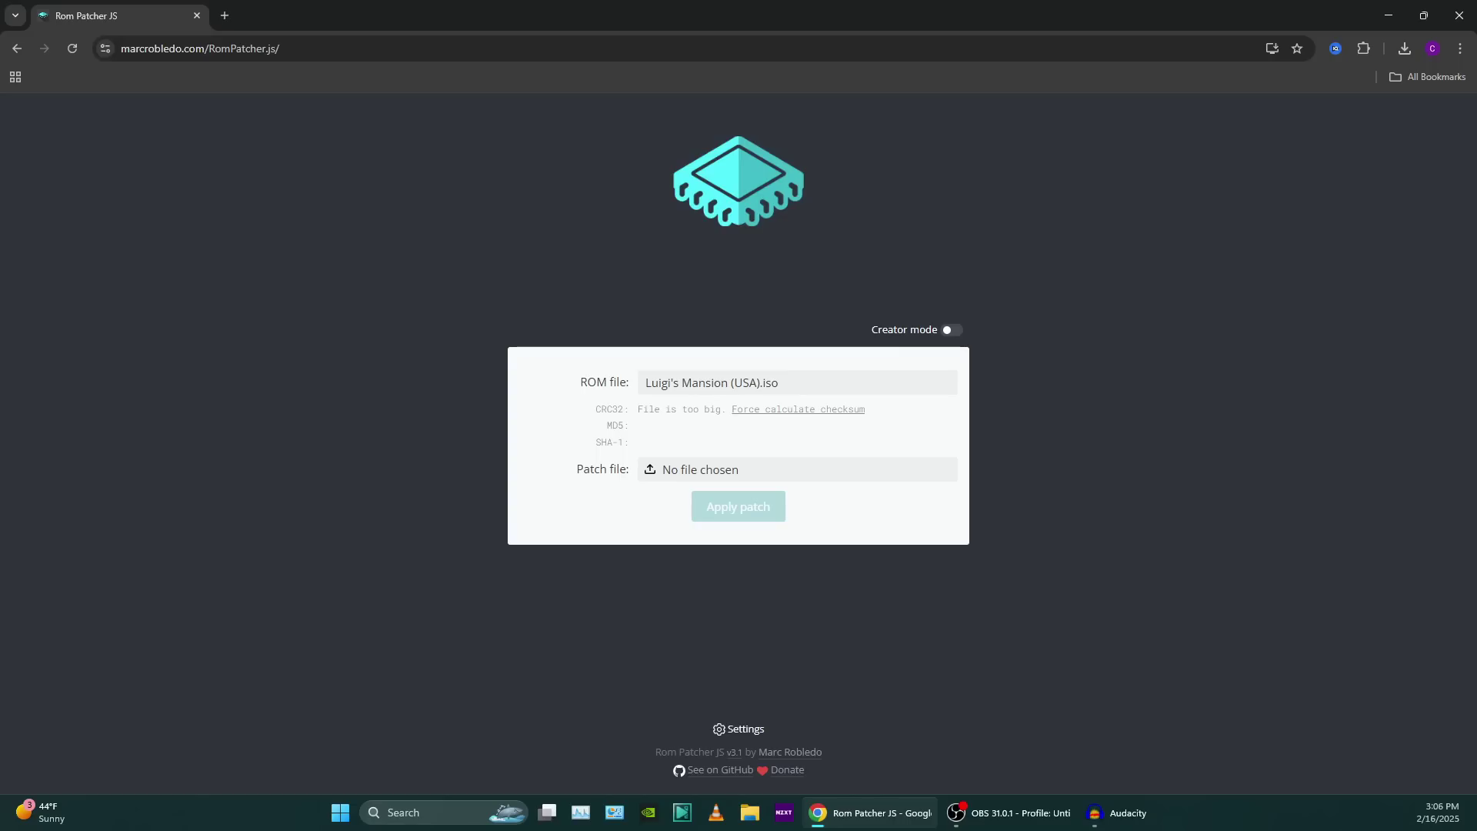
drag(638, 409, 726, 409)
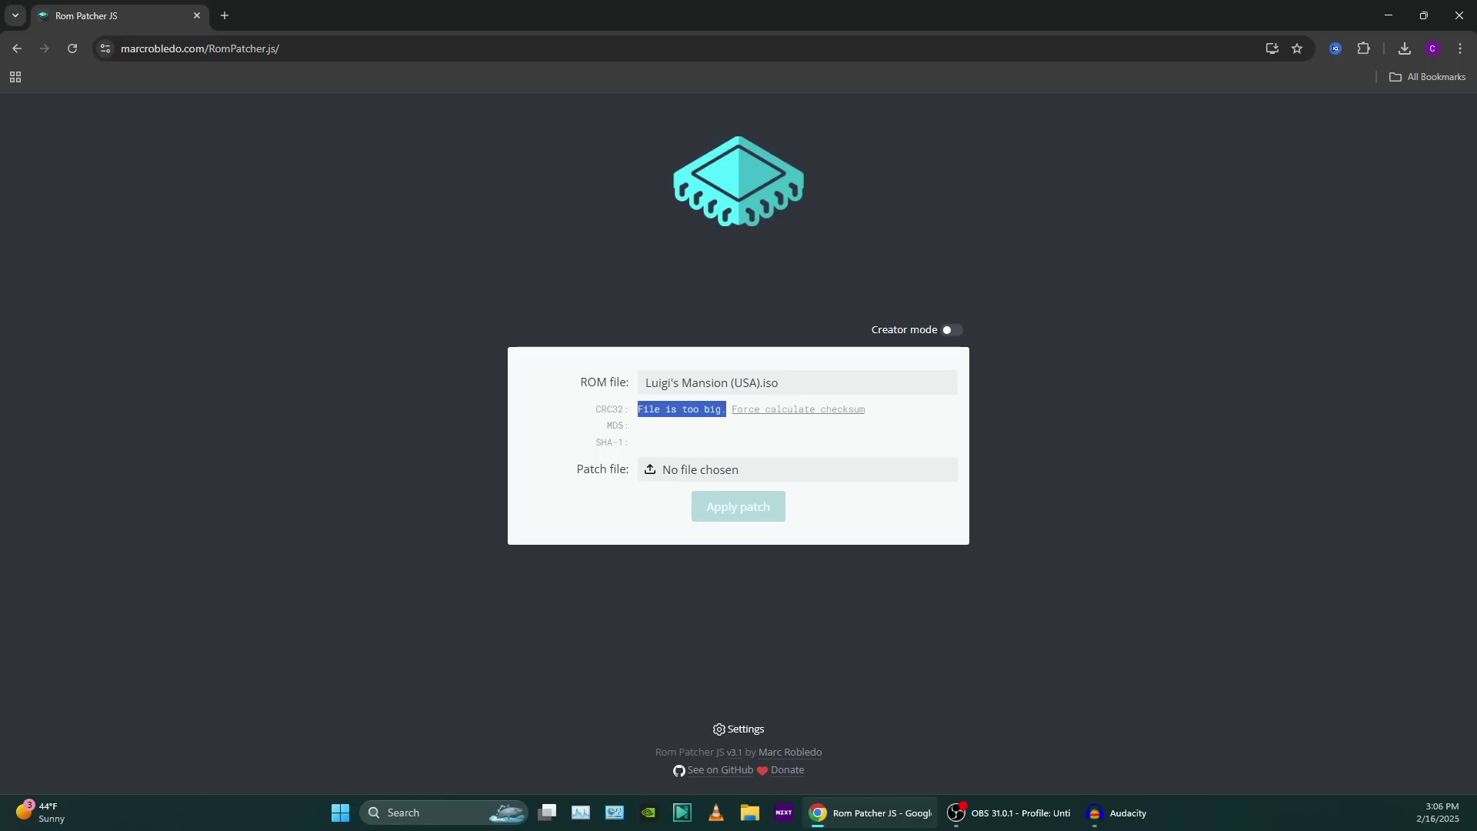
click(798, 408)
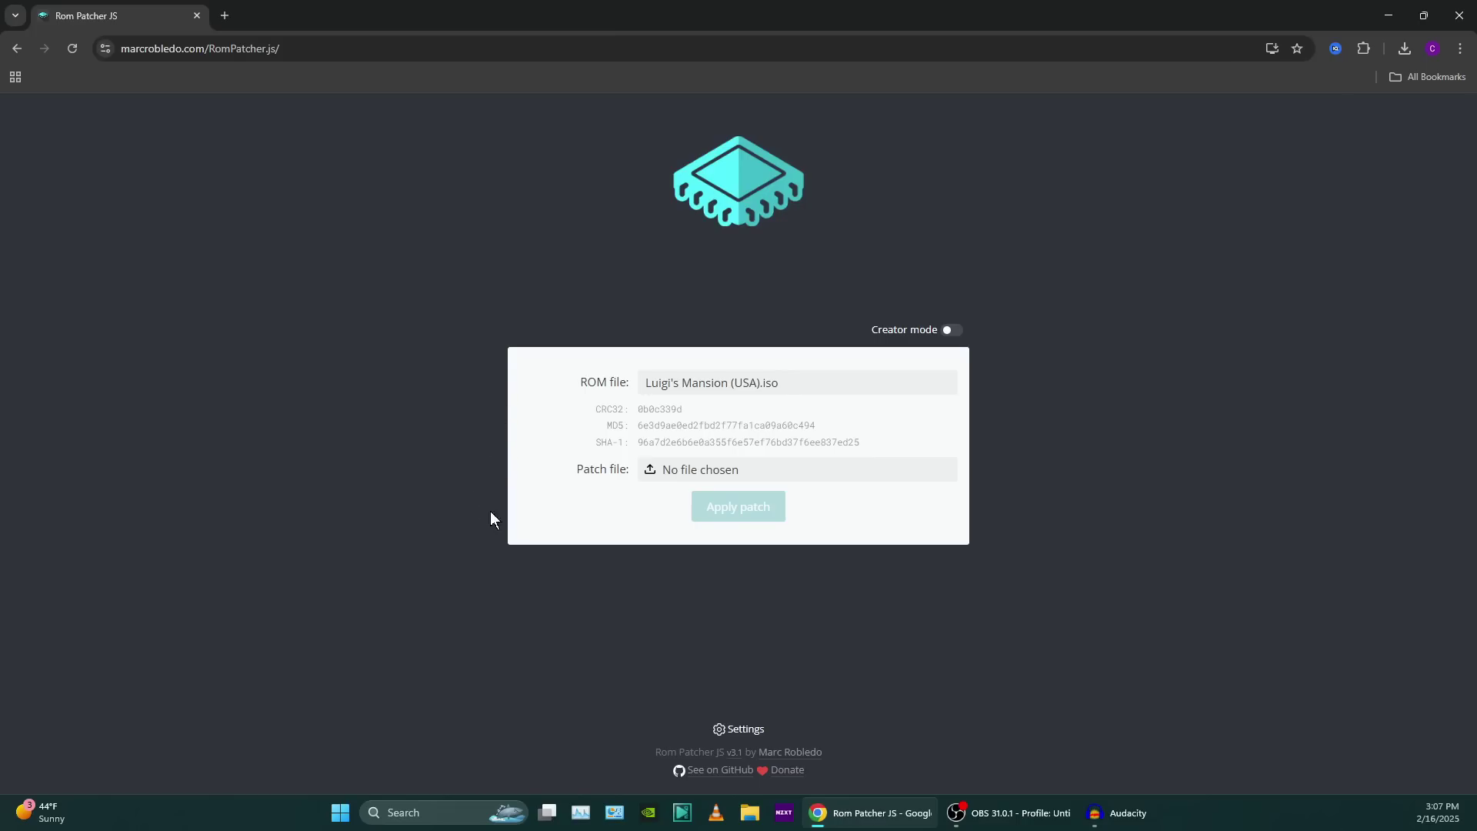
click(691, 476)
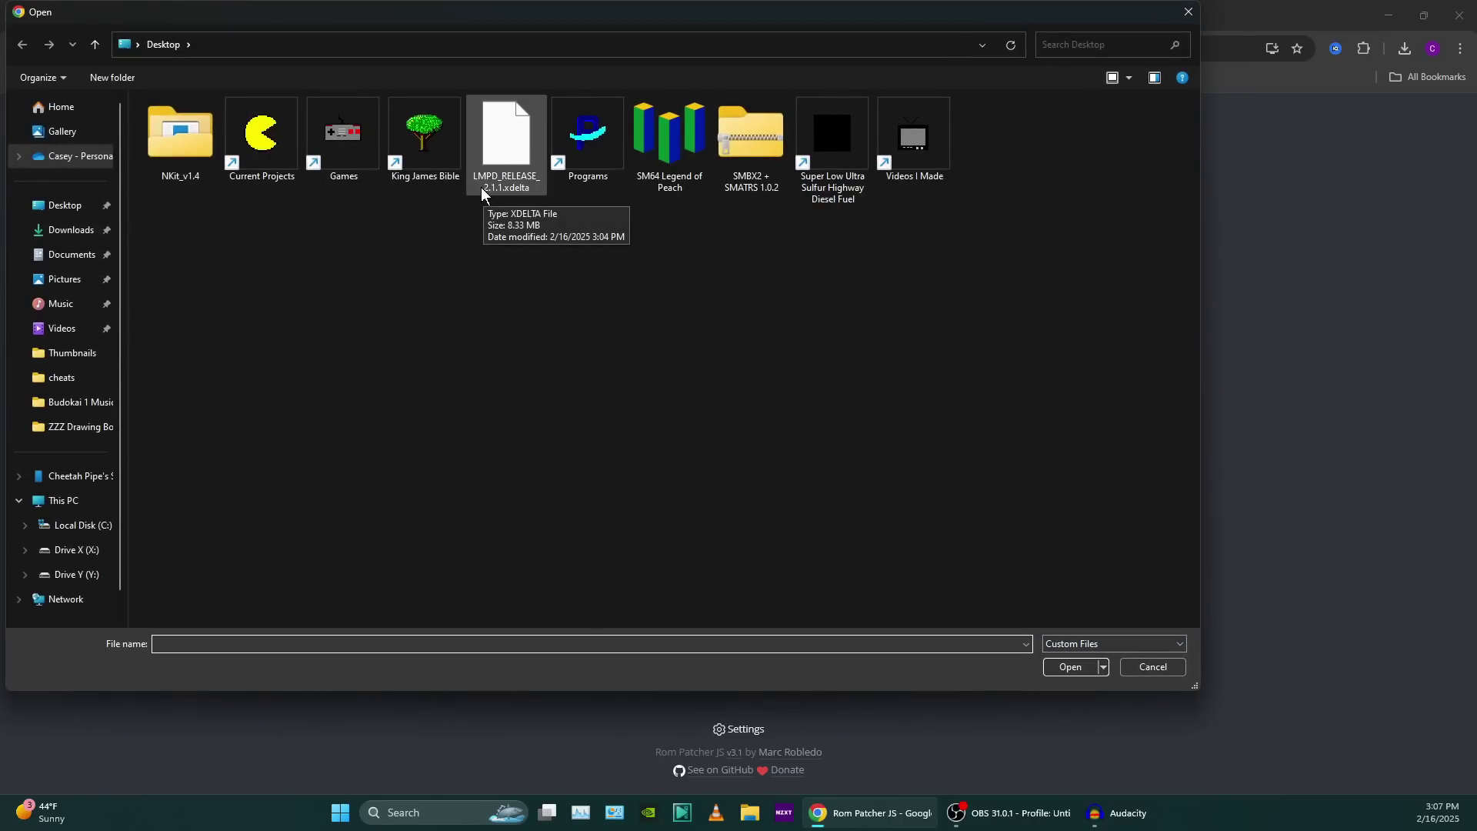
Step: Load LMPD_RELEASE_2.1.1.xdelta as the patch and apply it, downloading the 1.4 GB patched ISO
click(515, 184)
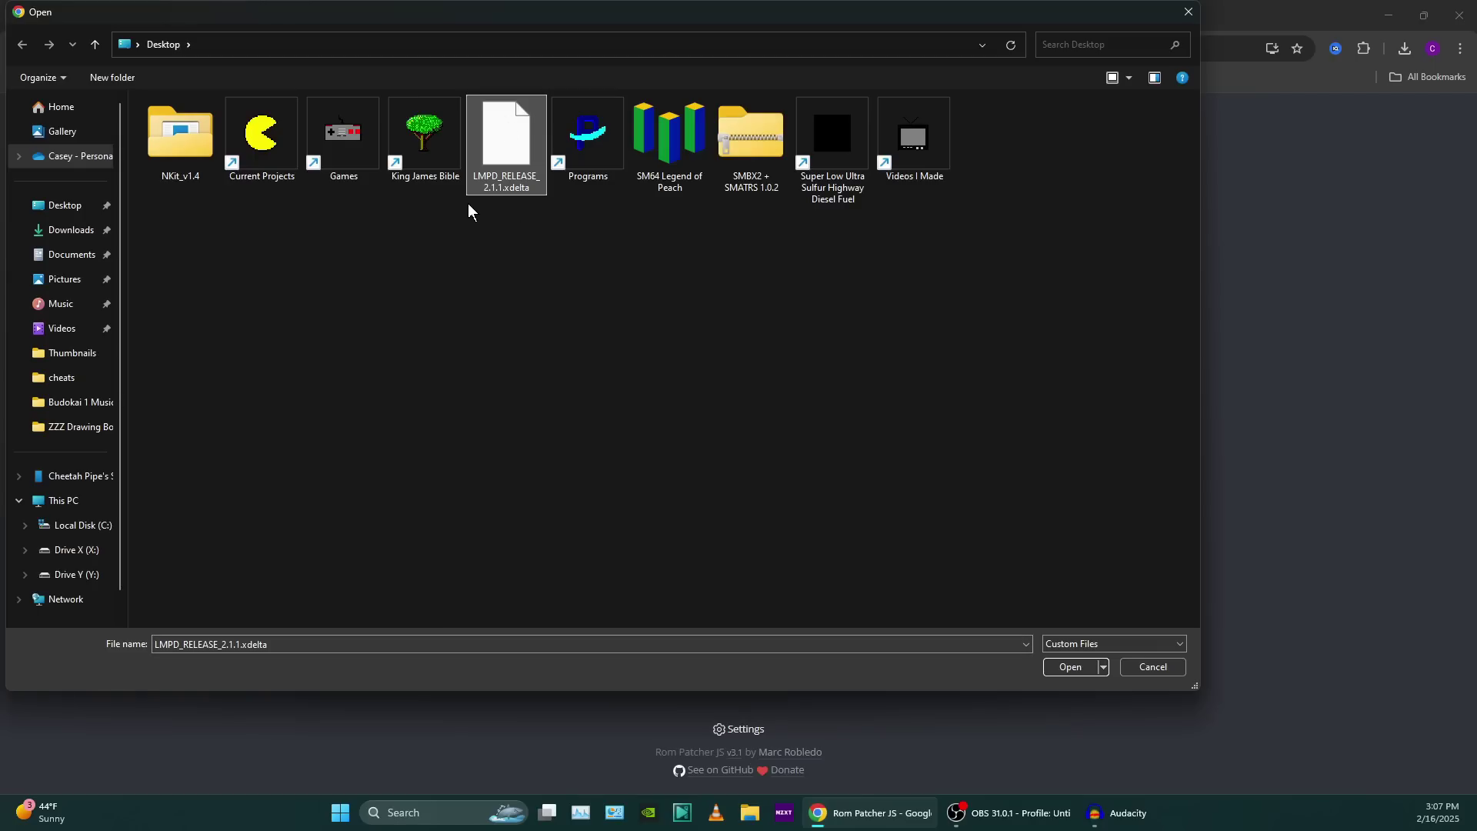
double_click(505, 147)
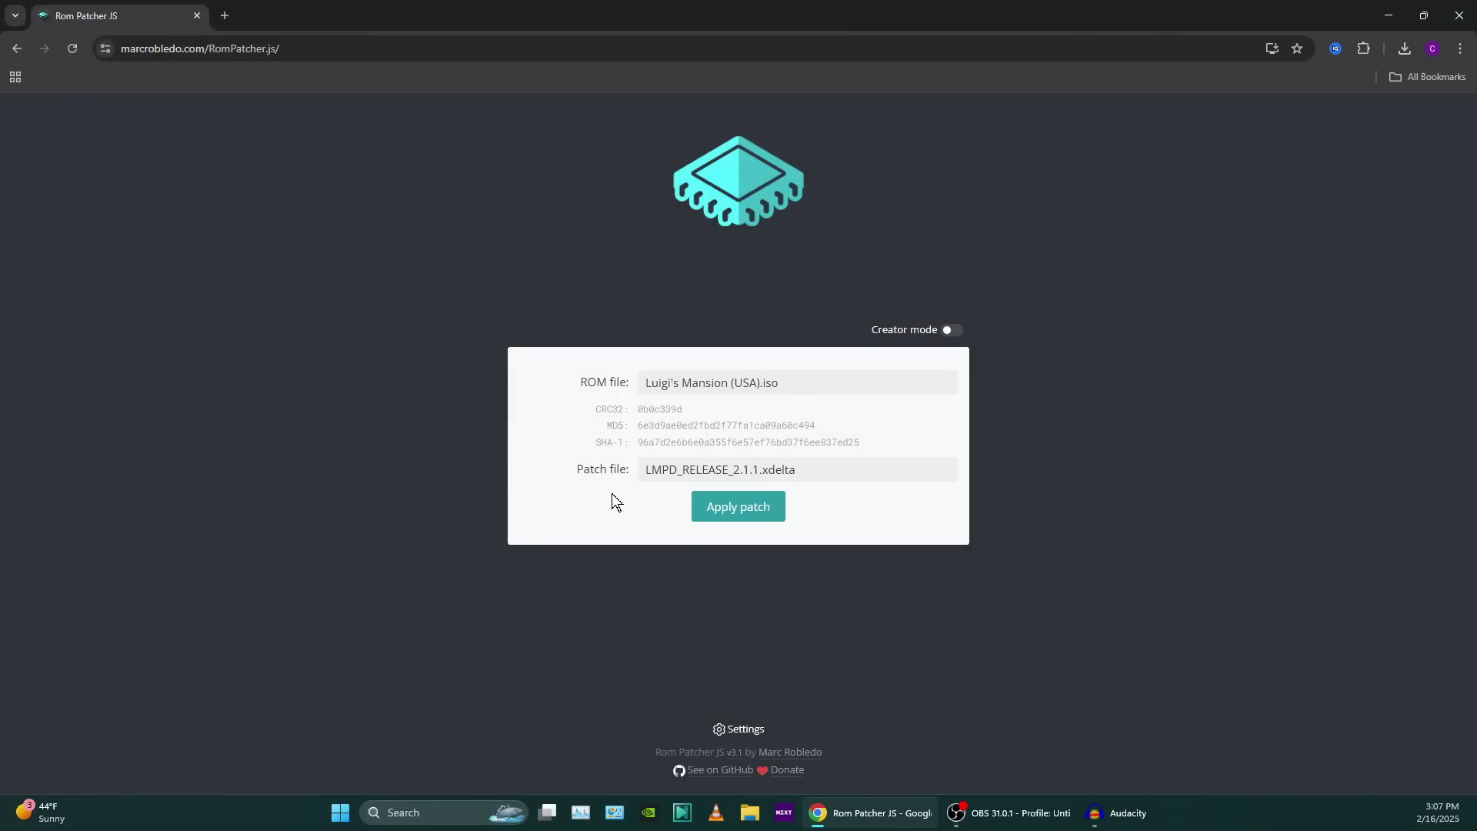
click(752, 513)
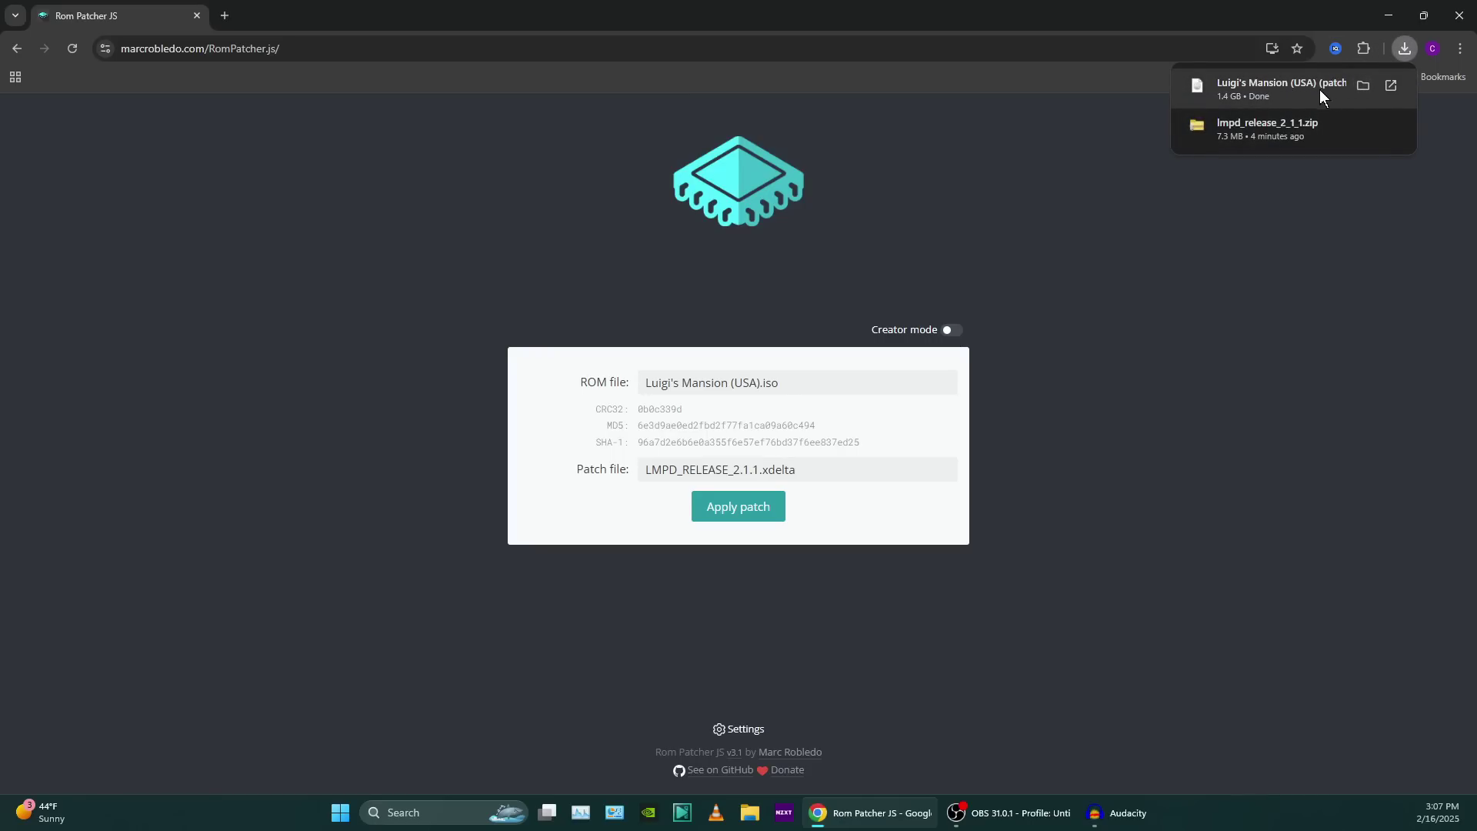
Step: Move the downloaded patched ISO from Downloads onto the desktop beside the patch files
click(1363, 87)
drag(600, 251, 234, 339)
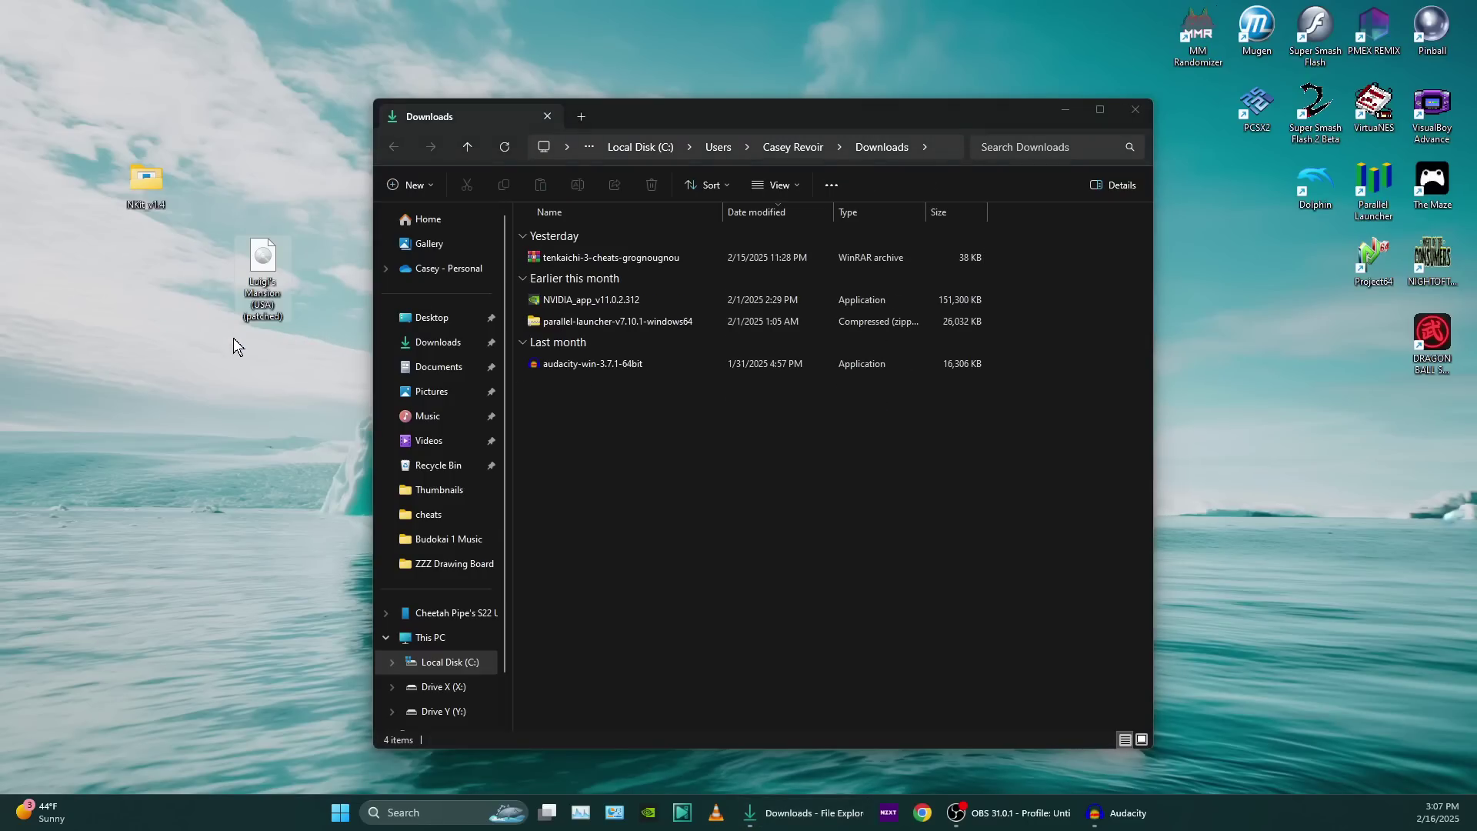
click(1136, 109)
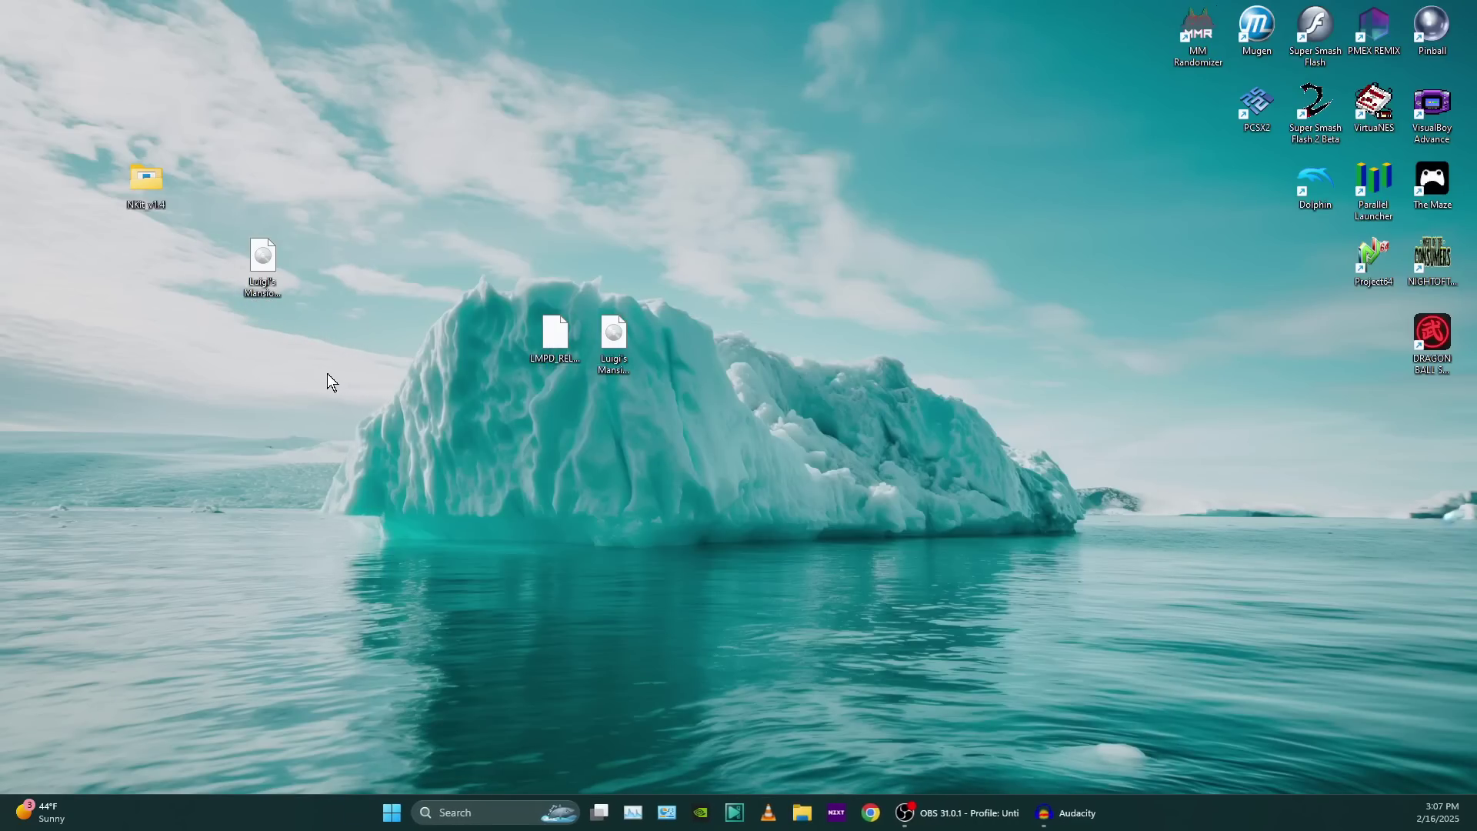
drag(294, 264, 677, 361)
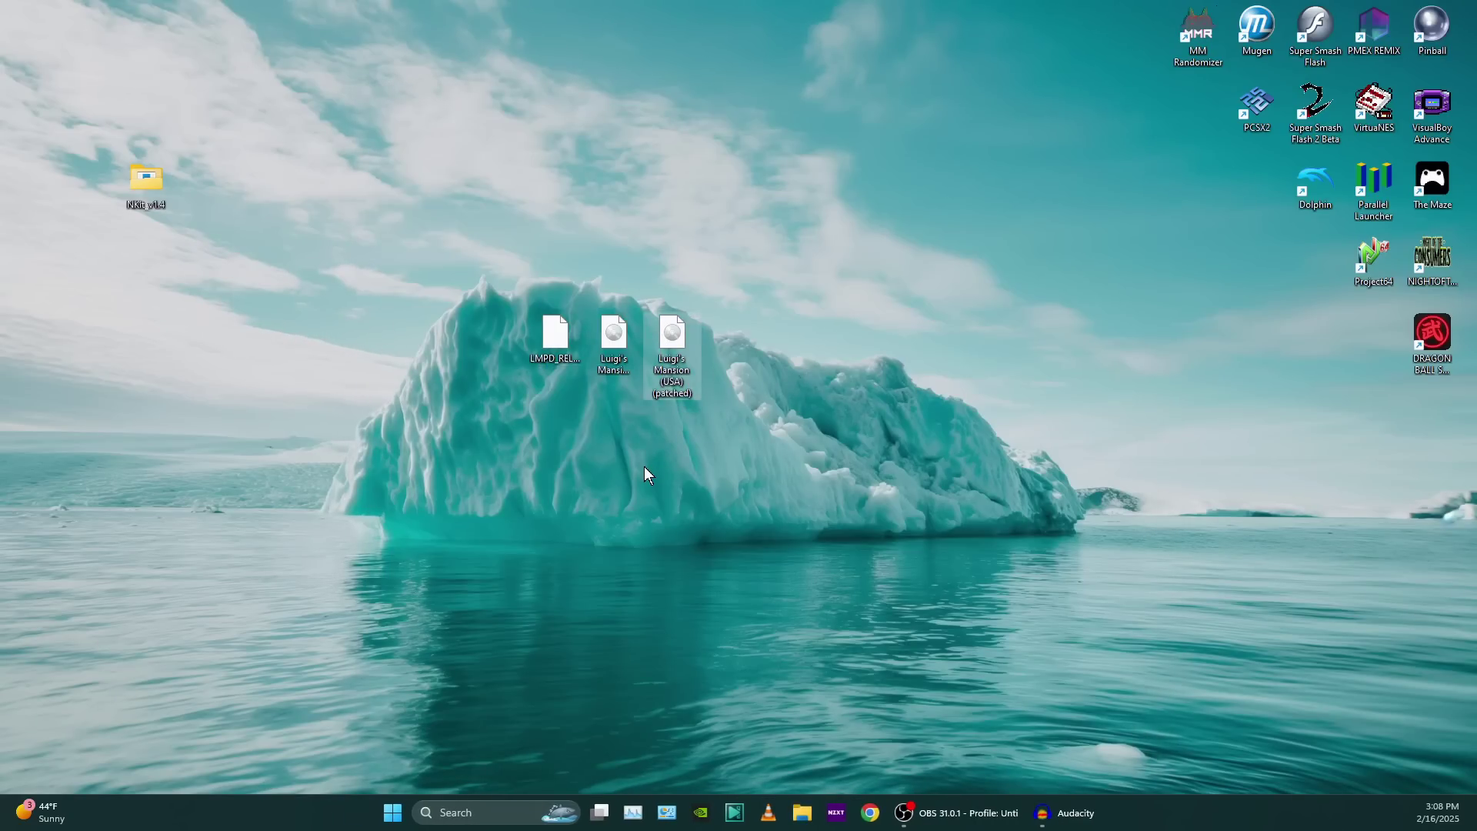
Step: Rename the patched ISO to Luigi's Mansion Premium Deluxe 2.1.1
click(675, 340)
click(698, 393)
text(Luigi's Mansion Premium Deluxe 2.1.1)
key(Return)
click(719, 441)
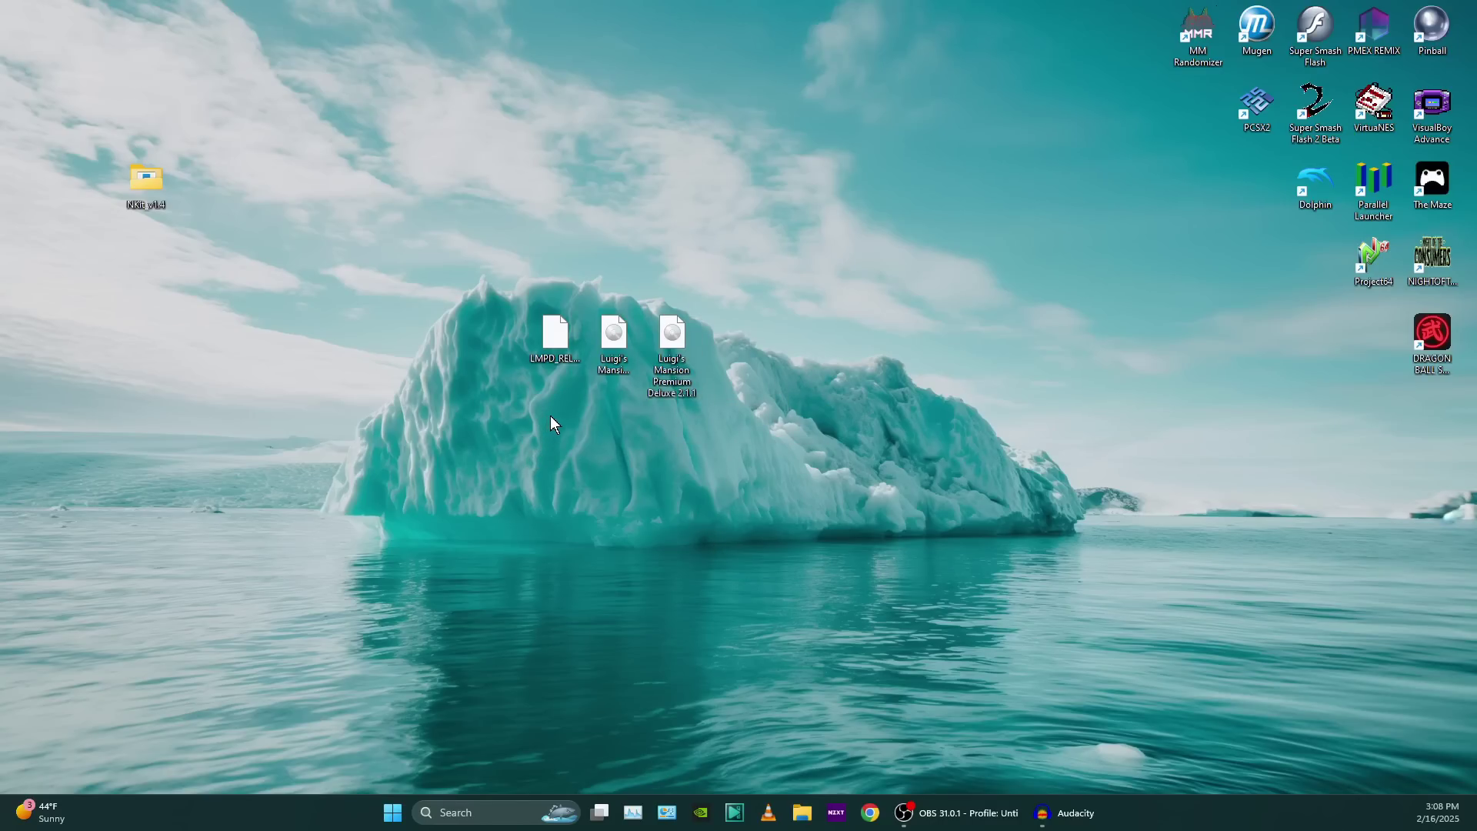
Step: Bring up the context menu for the Dolphin desktop shortcut
right_click(1312, 174)
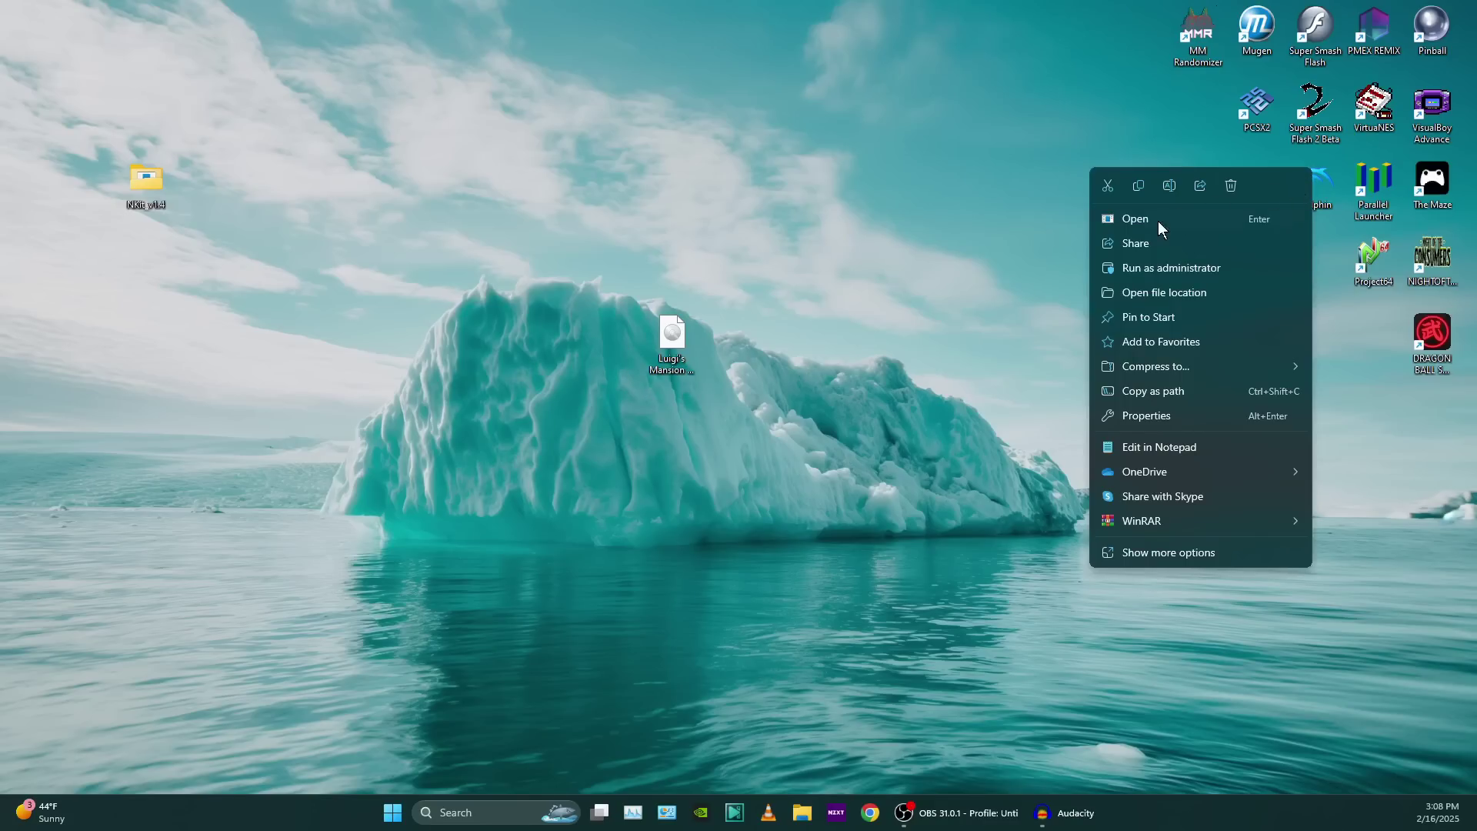
key(Escape)
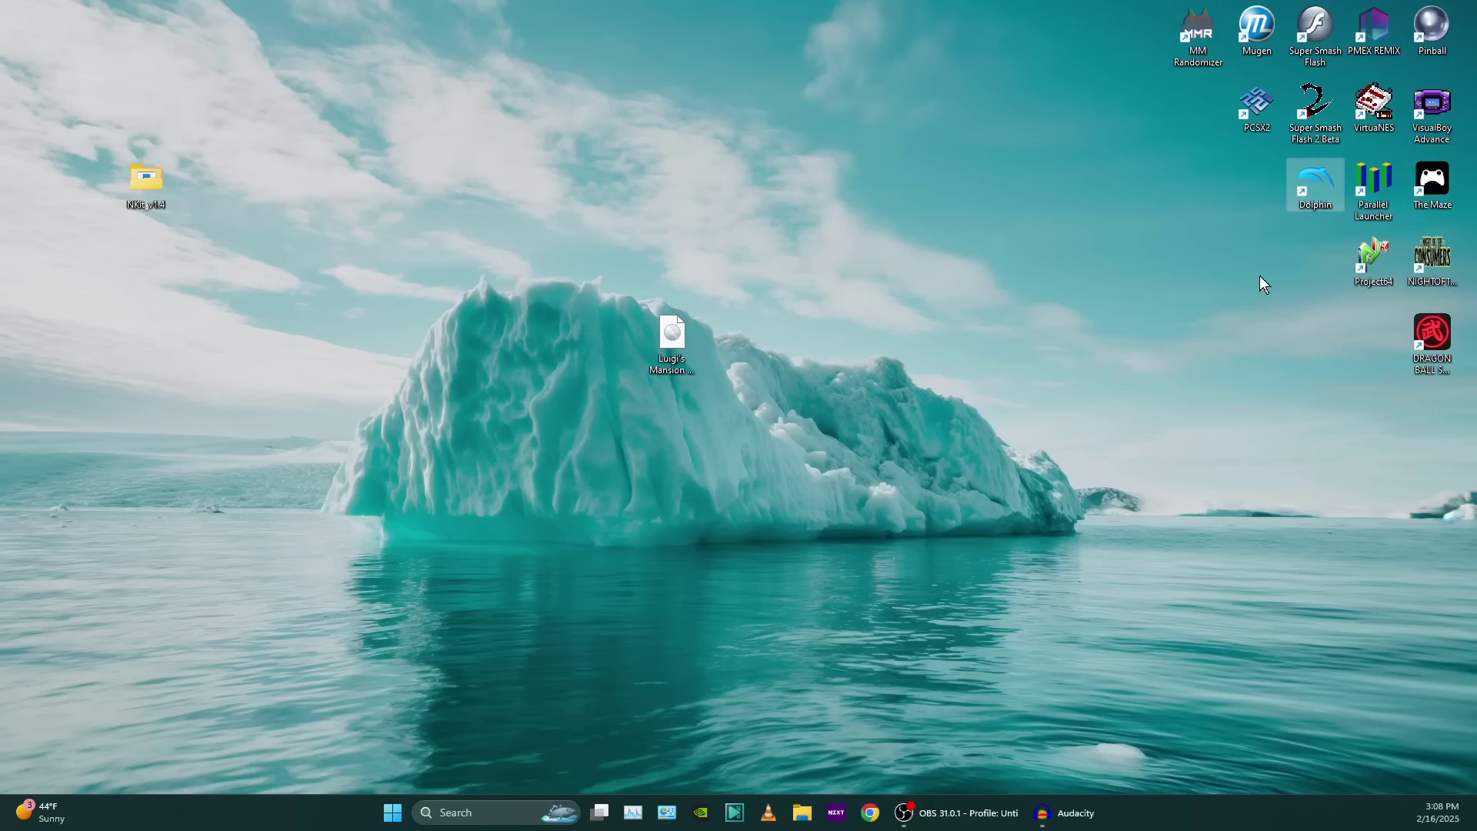
right_click(1315, 182)
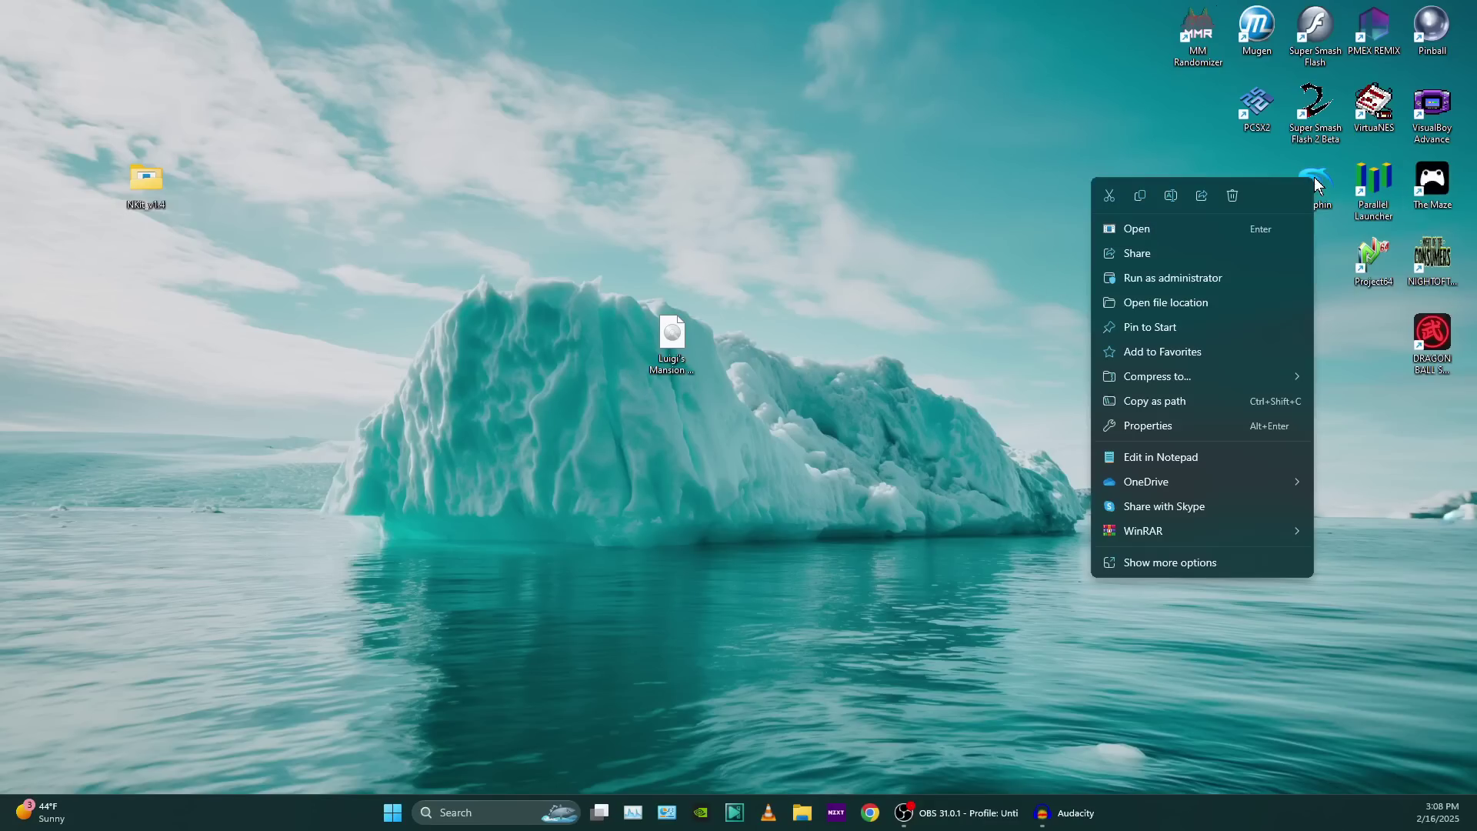
Step: Go to Dolphin's install location and open its games folder
click(1143, 307)
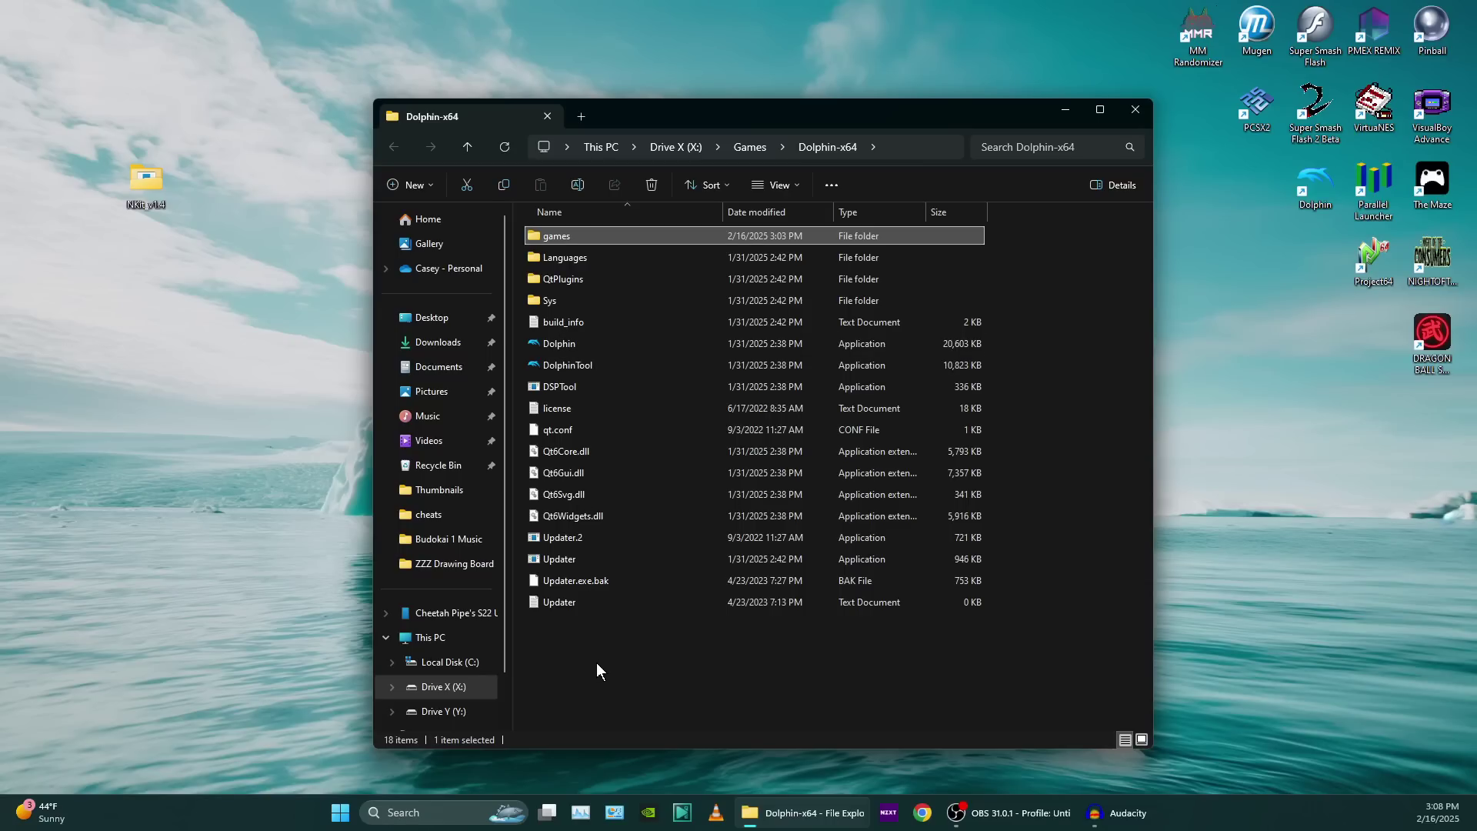
double_click(562, 236)
drag(638, 657, 538, 231)
click(658, 593)
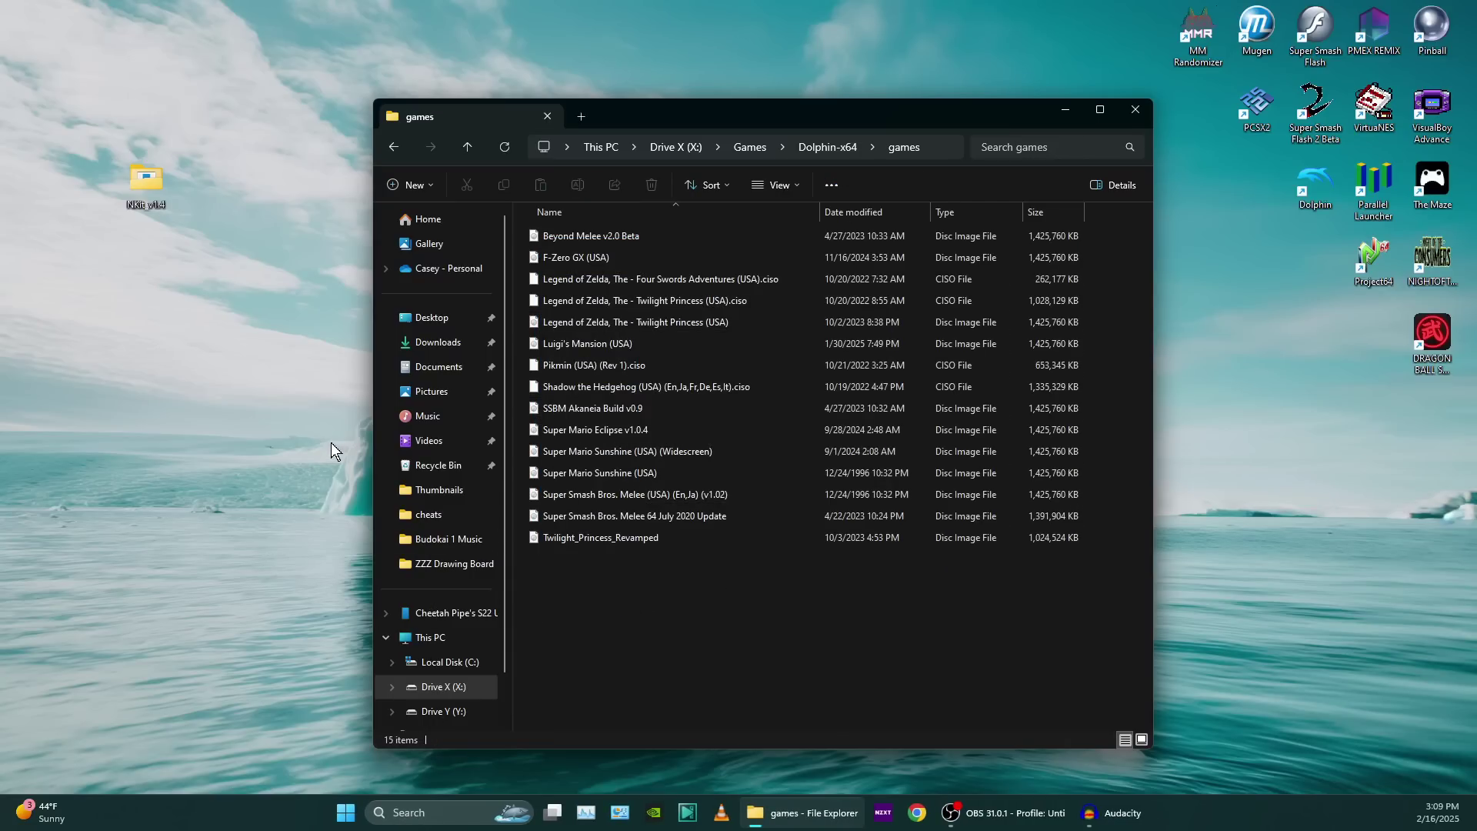
Step: Move the renamed ISO from the desktop into the games folder, then launch Dolphin
key(super+d)
drag(765, 751, 731, 625)
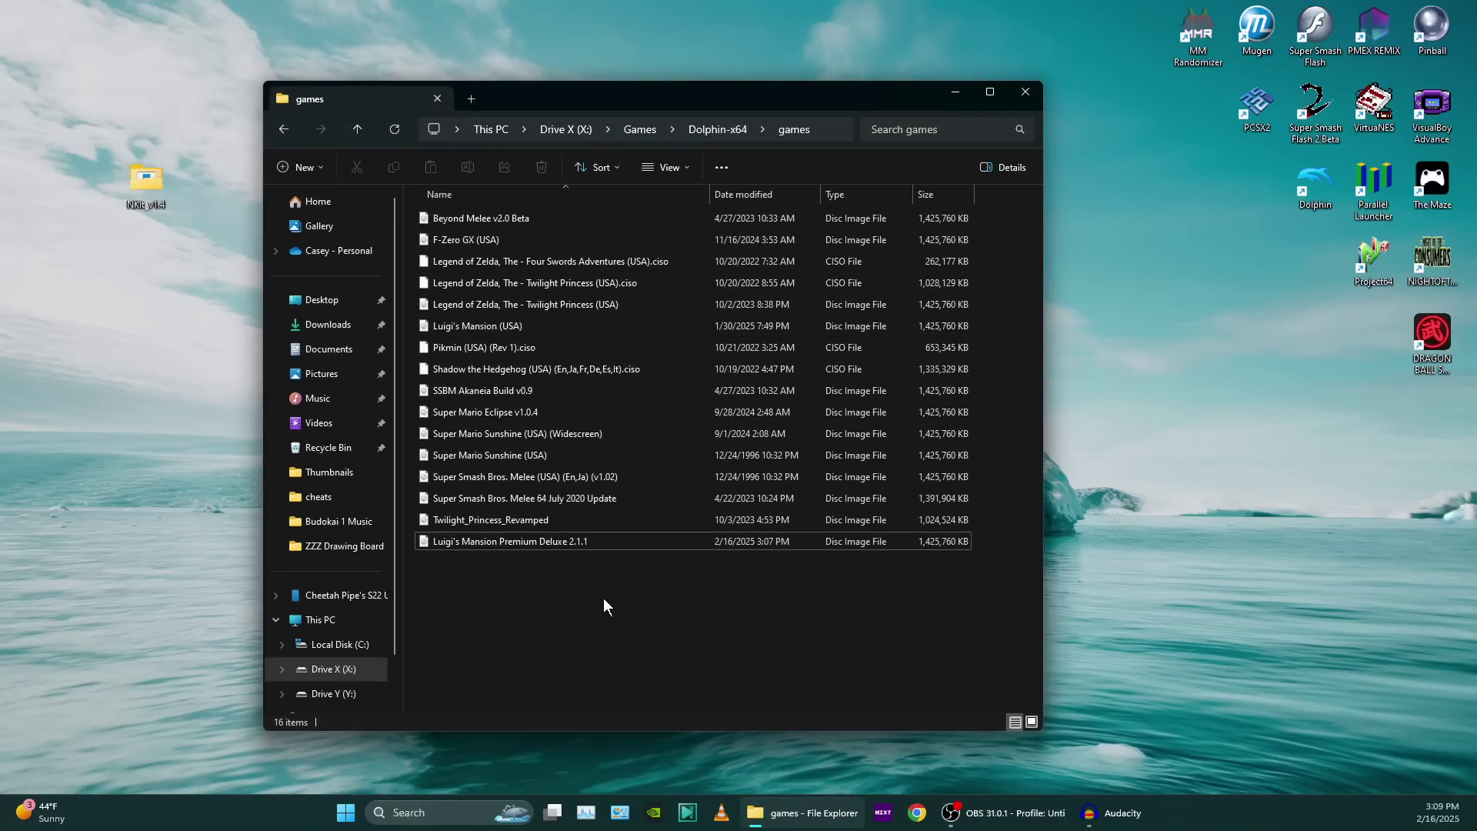
key(super+d)
double_click(1315, 185)
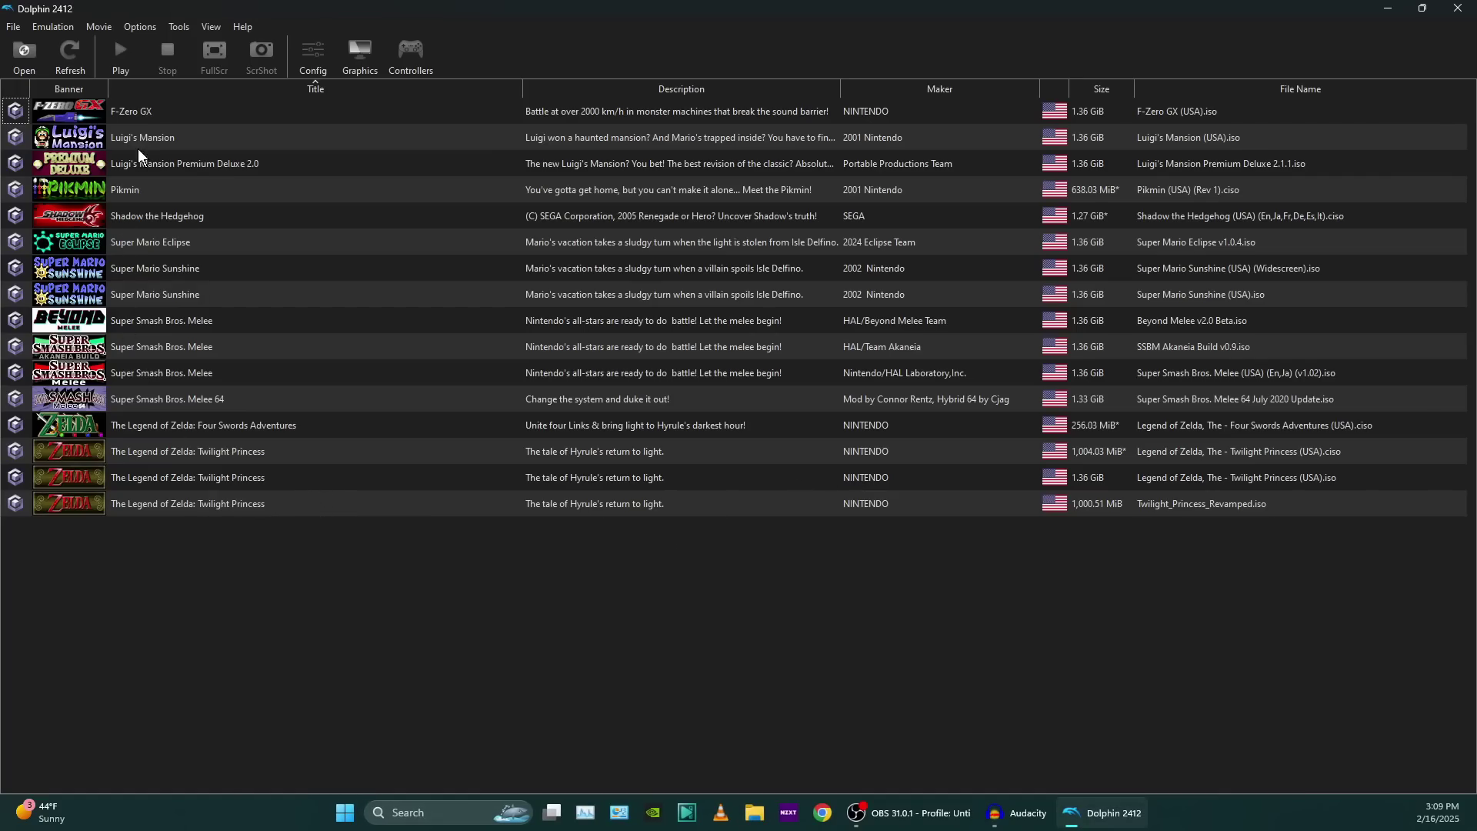
Step: Select Luigi's Mansion Premium Deluxe 2.0, refresh the game list, and start the game
click(192, 159)
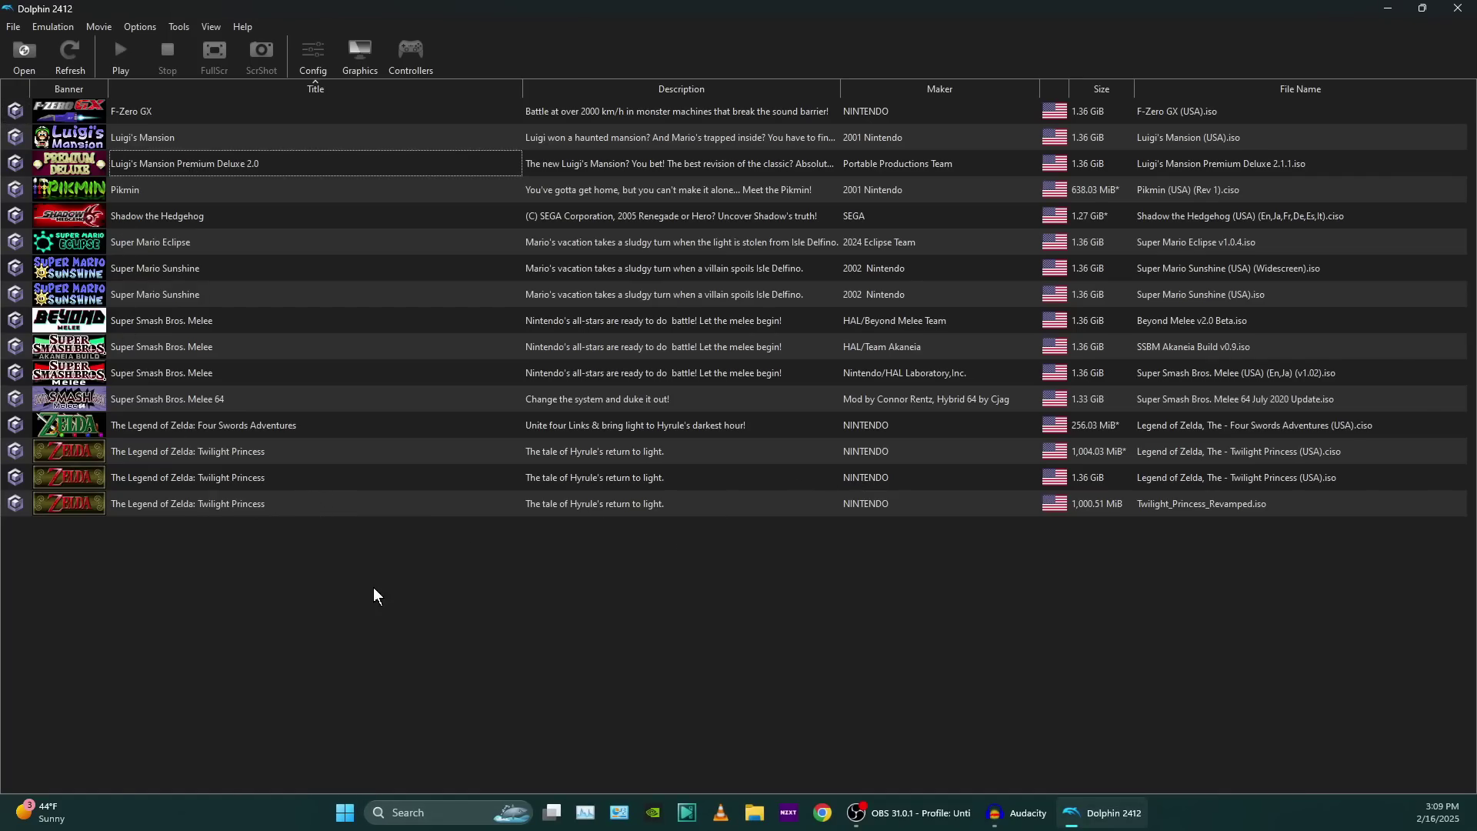
click(197, 155)
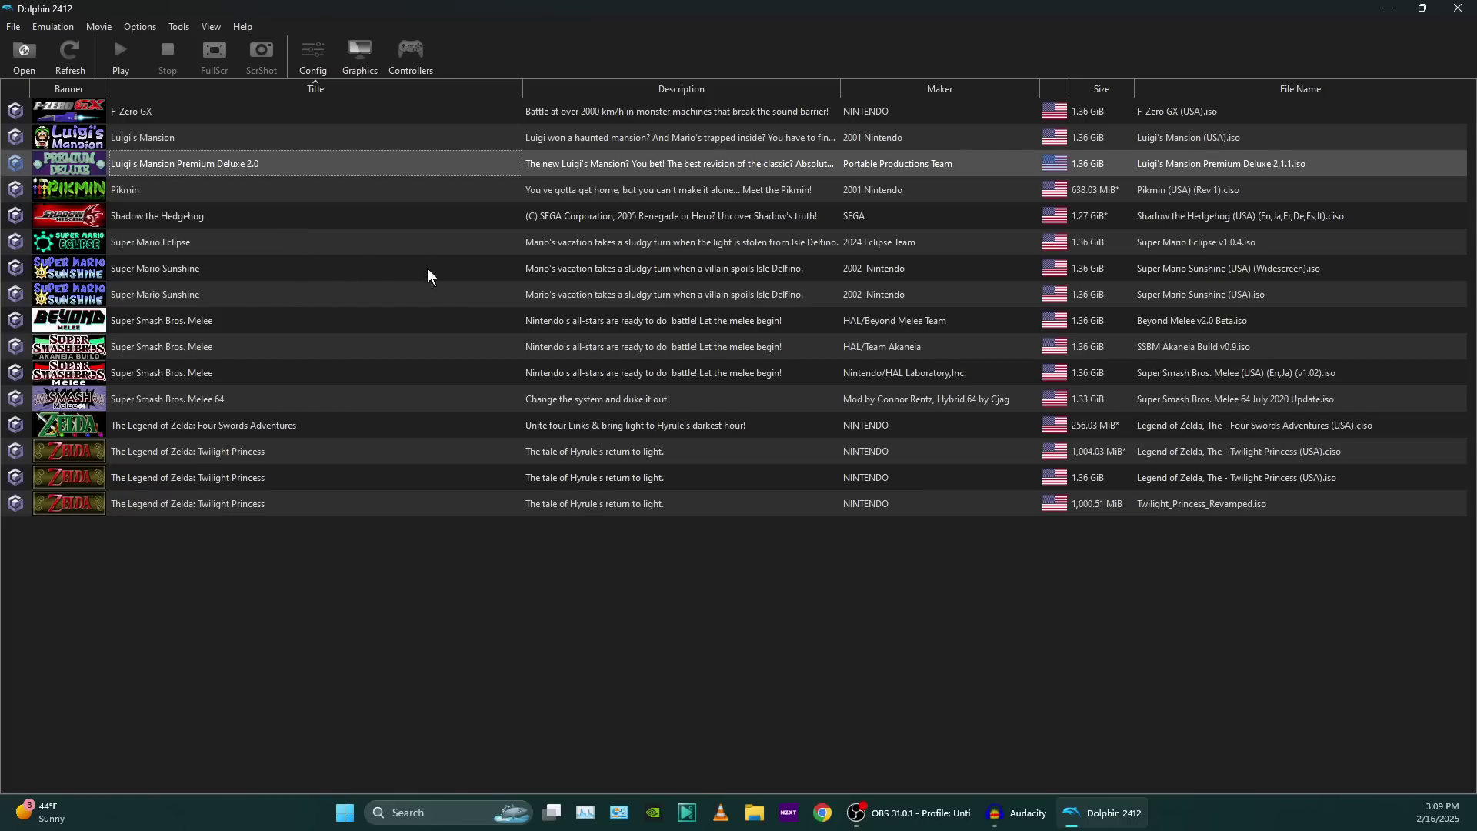
click(363, 557)
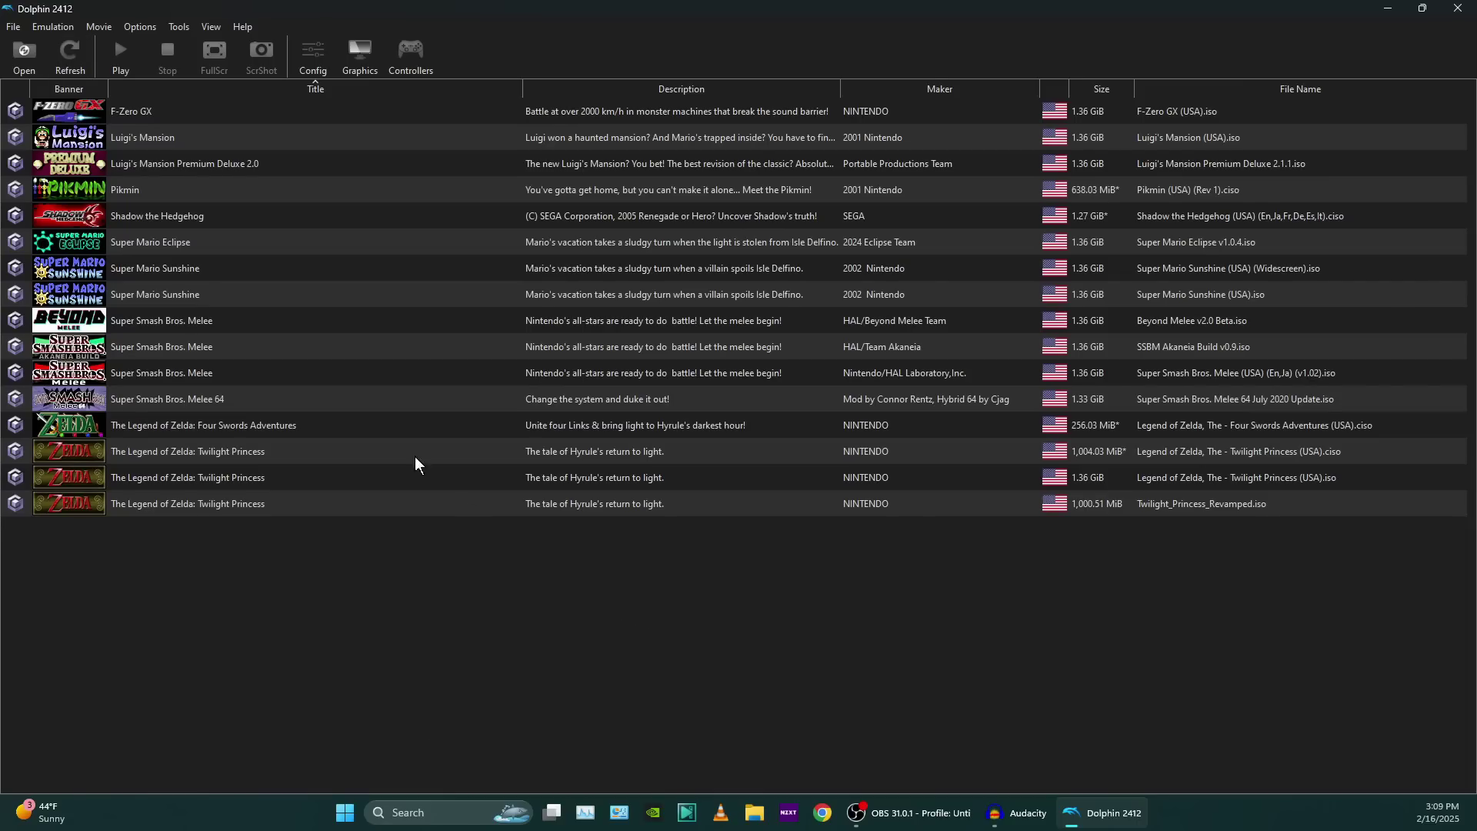
click(112, 166)
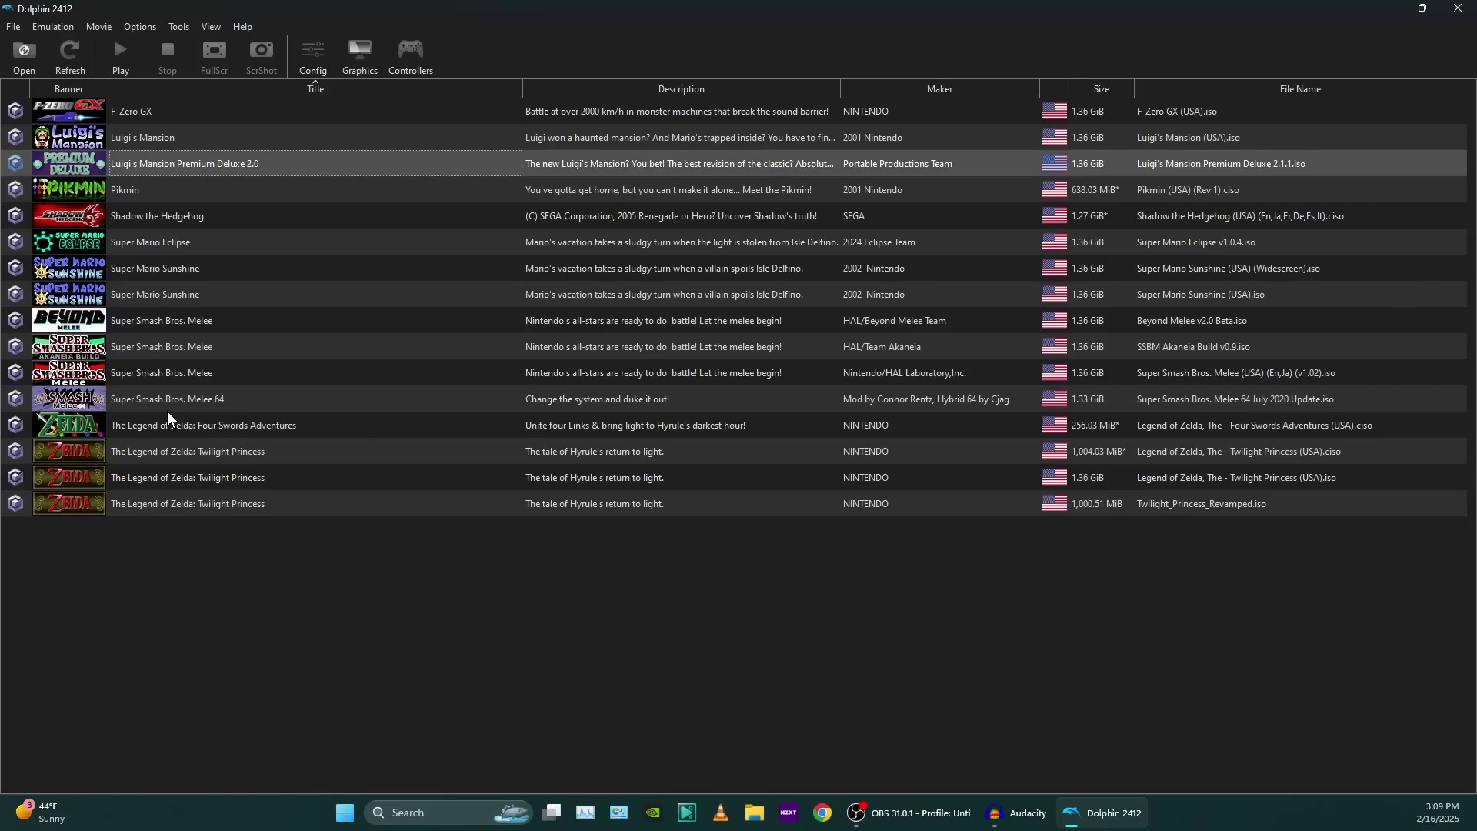
click(75, 61)
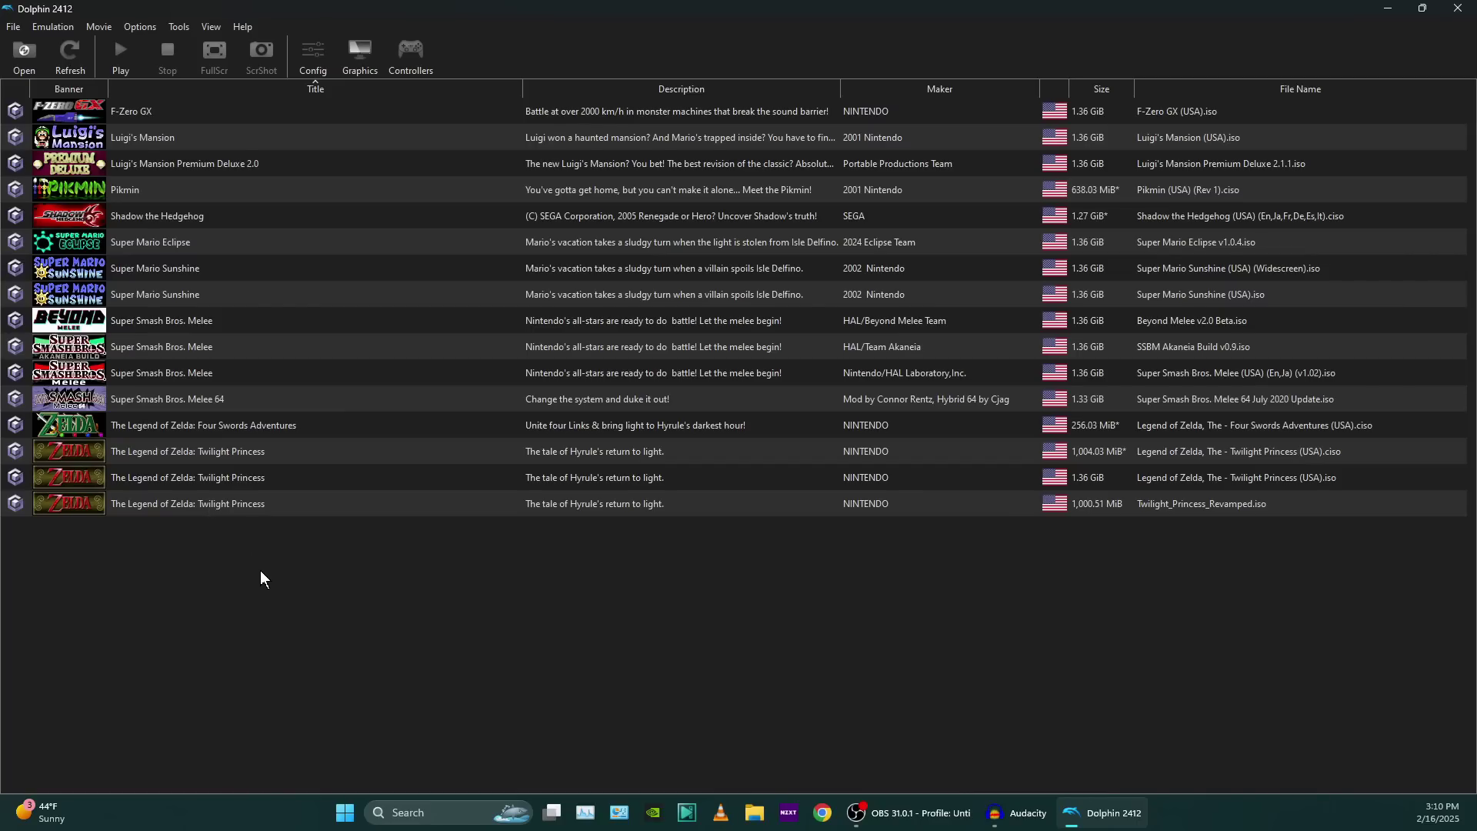
double_click(220, 164)
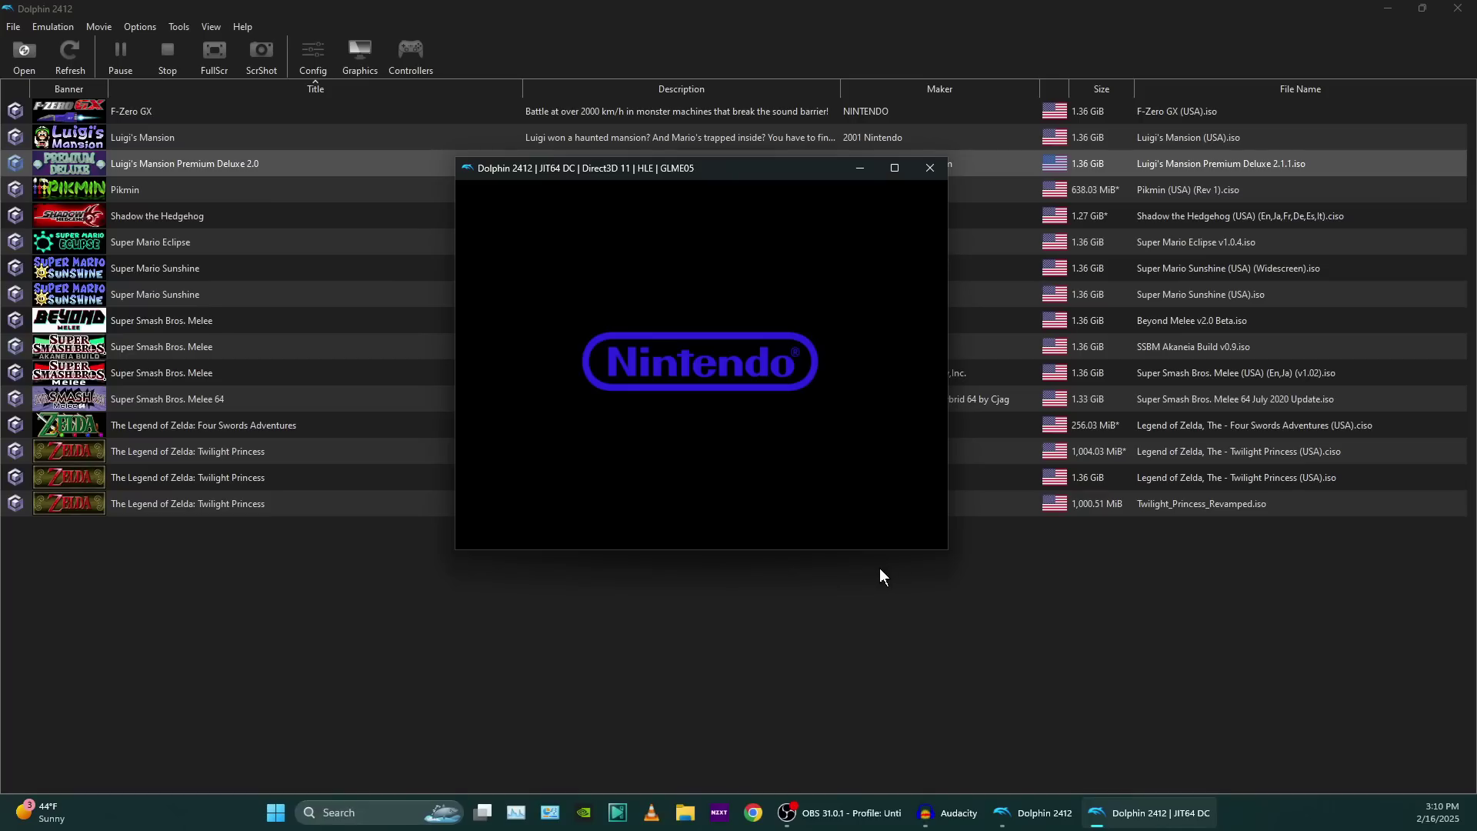